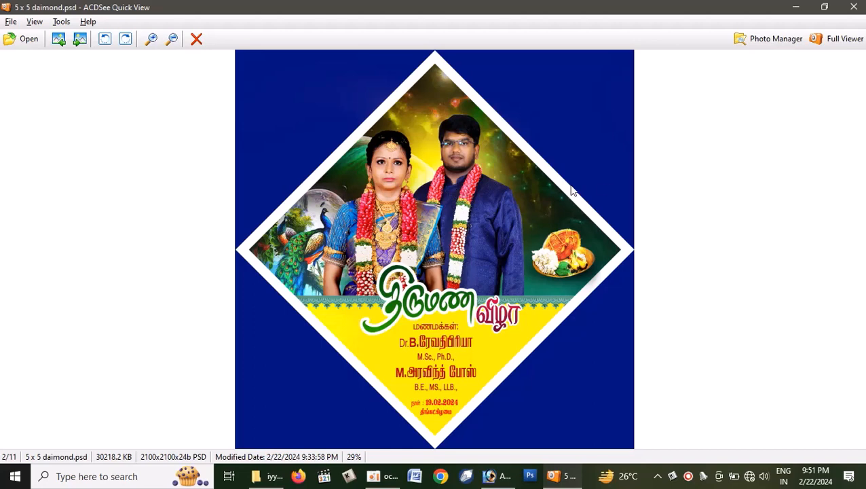
- Close the image preview, switch to Adobe Photoshop and create a white 5 by 5 inch RGB document at 300 pixels/inch
click(856, 6)
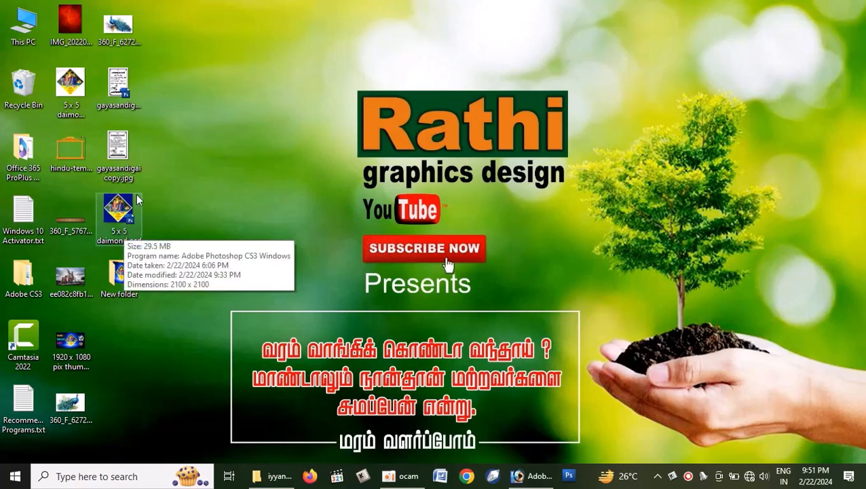
click(533, 476)
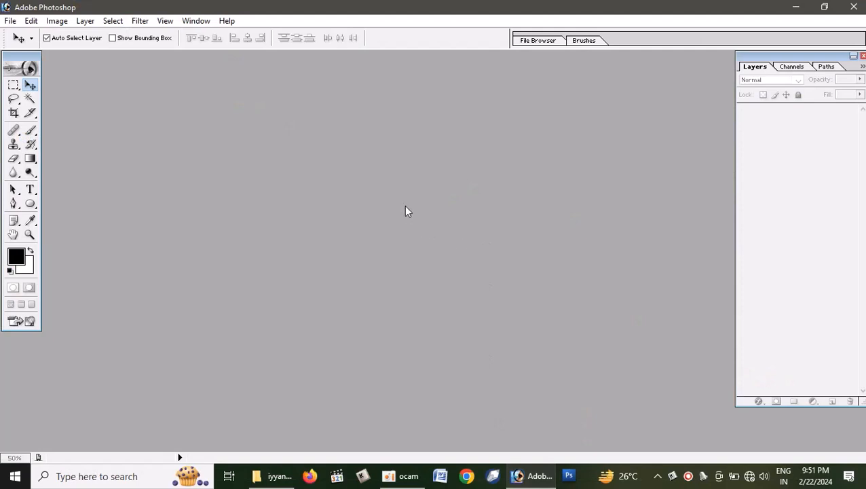
key(ctrl+n)
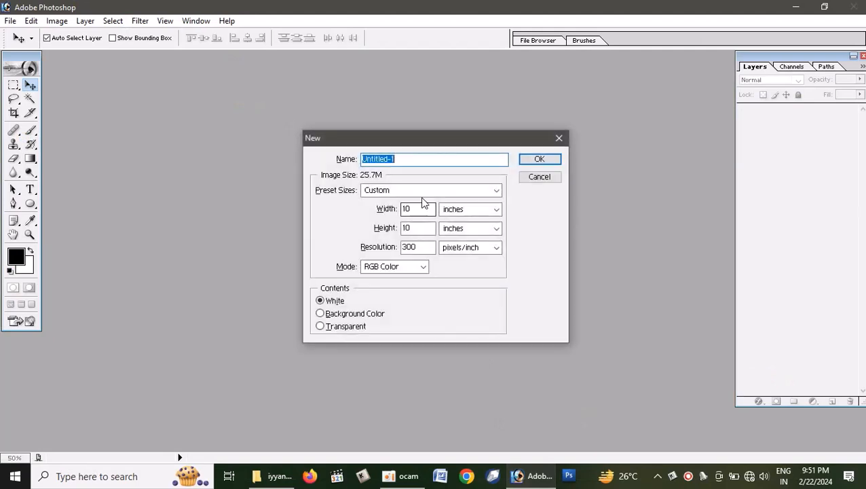
double_click(414, 209)
text(5)
key(Tab)
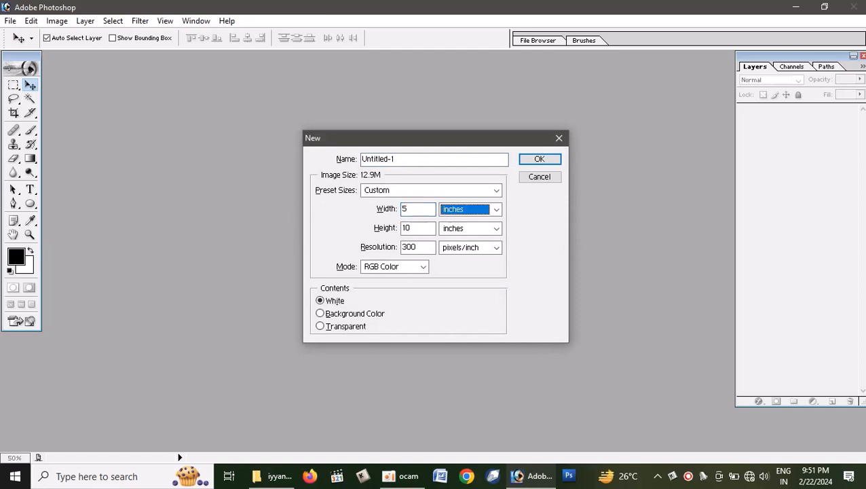
key(Tab)
text(5)
key(Tab)
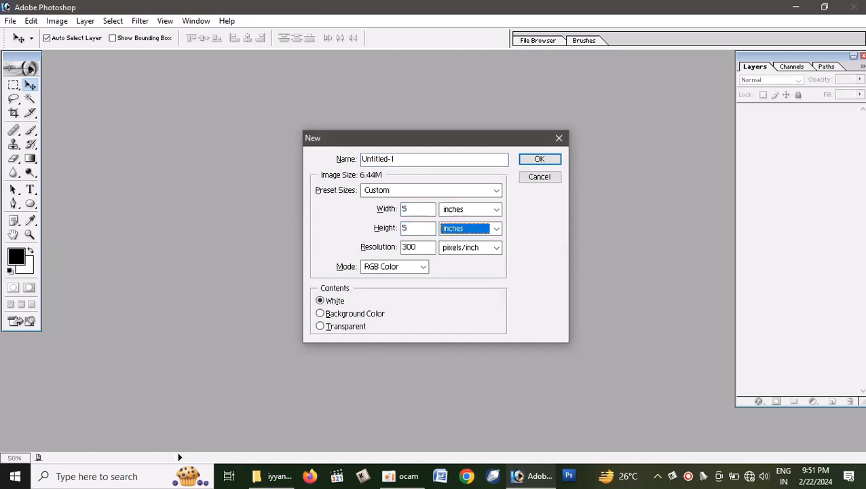
key(Return)
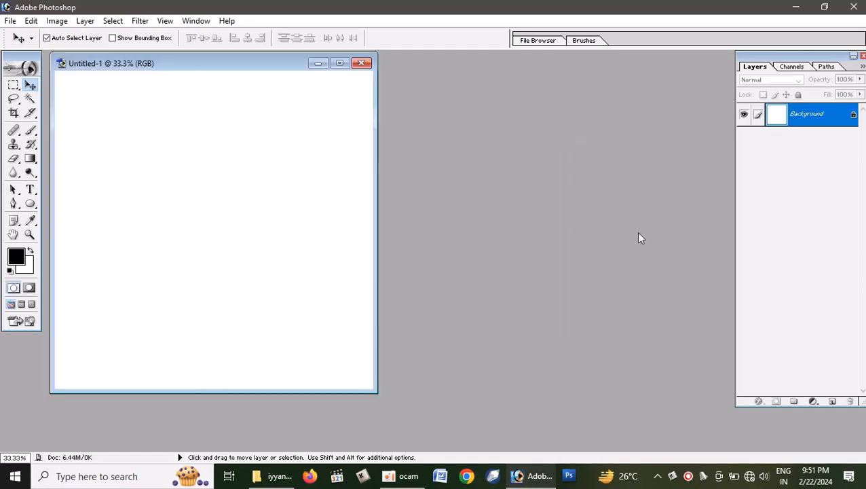
click(340, 63)
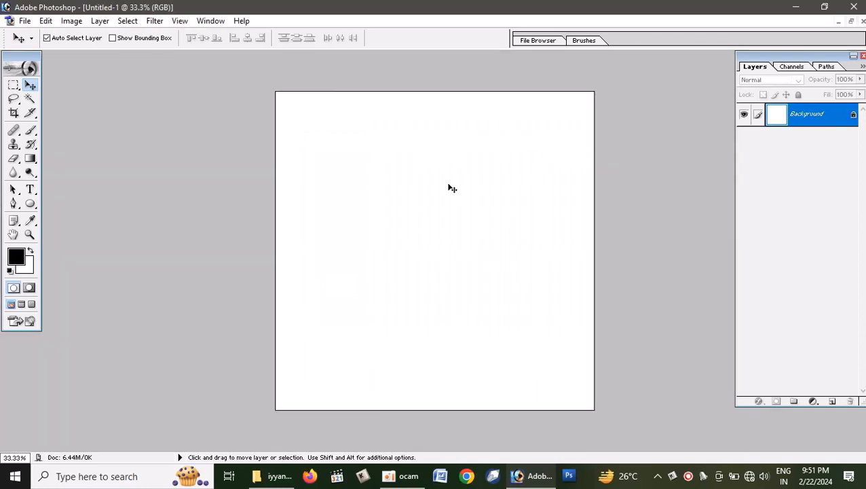
- Set the foreground color to deep blue 0800AA and fill the background with it
click(15, 256)
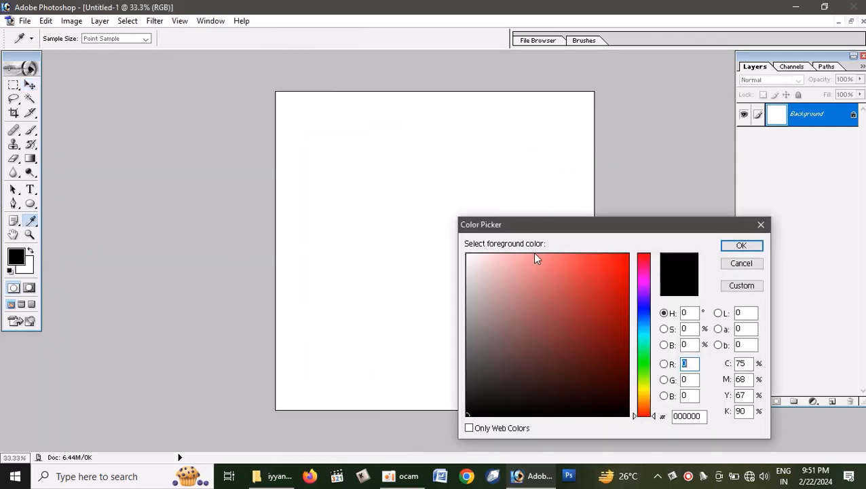
click(646, 313)
click(615, 329)
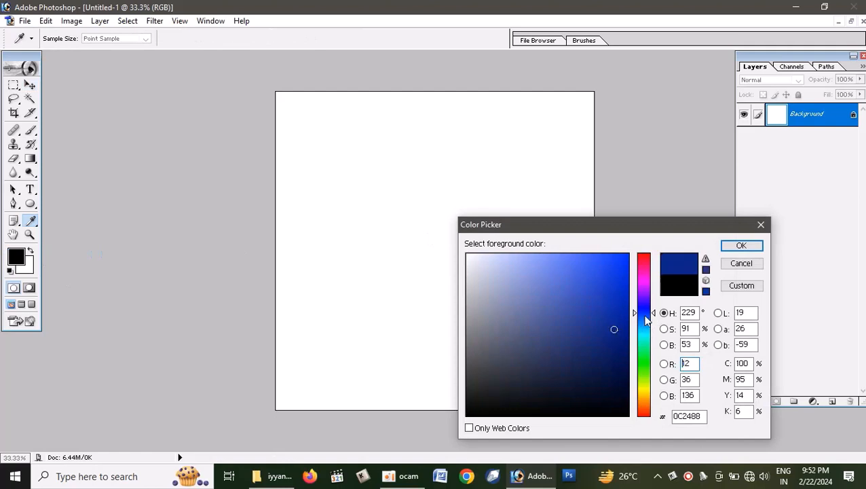
click(645, 307)
click(628, 307)
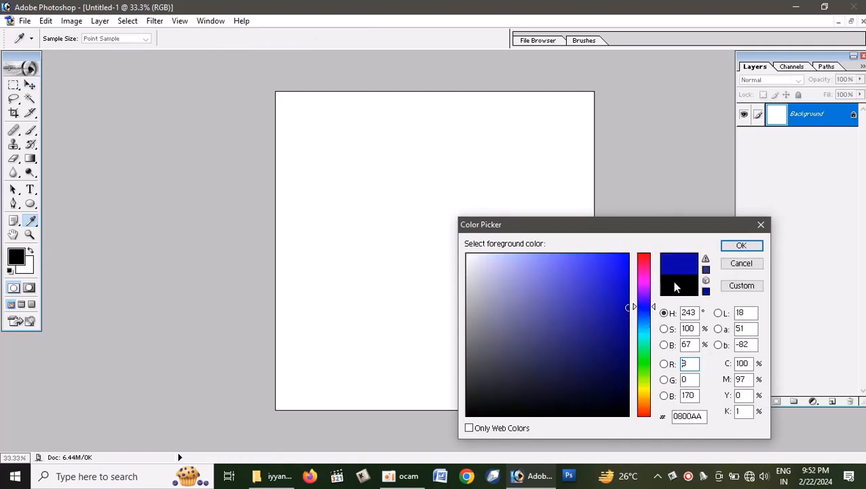
click(741, 247)
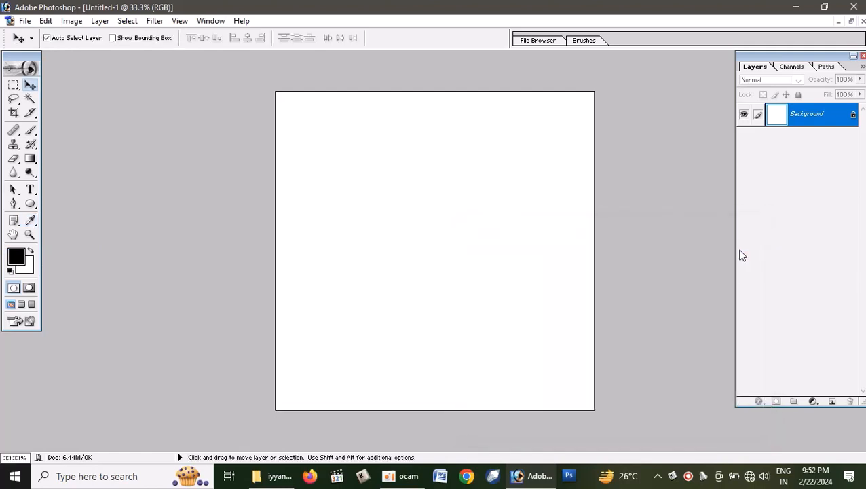
key(alt+BackSpace)
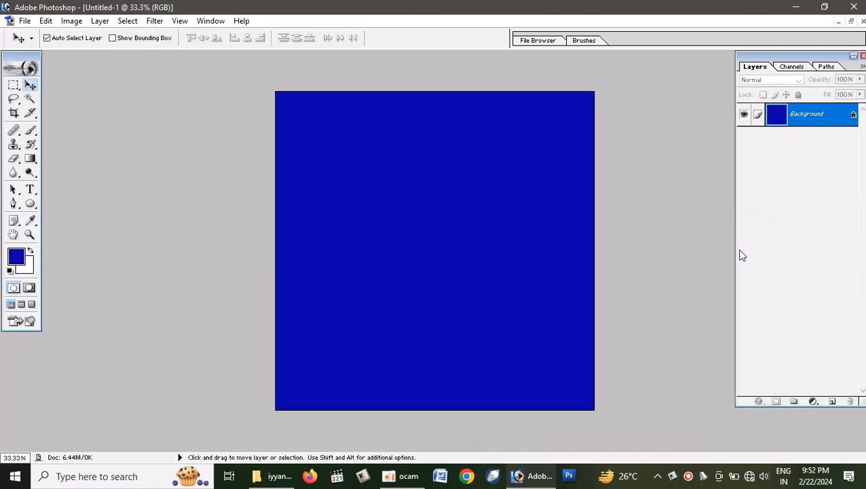
- Convert the Background into a regular layer and enlarge the canvas to 7 by 7 inches around it
double_click(841, 125)
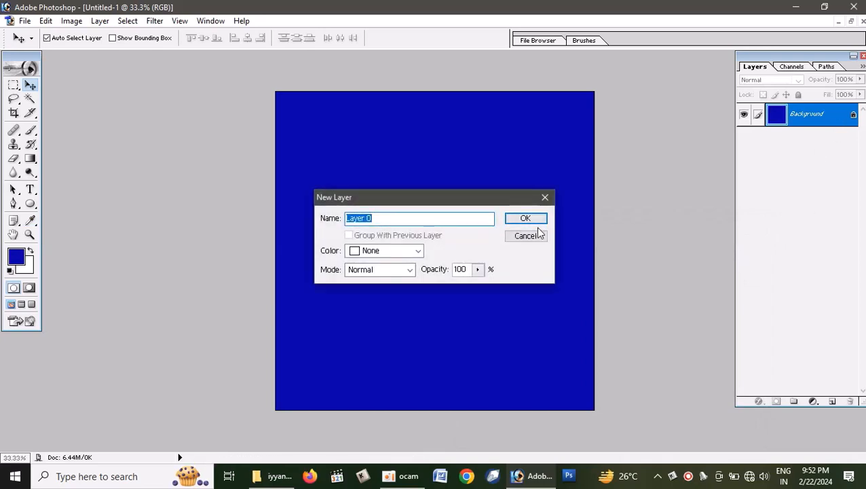
click(532, 220)
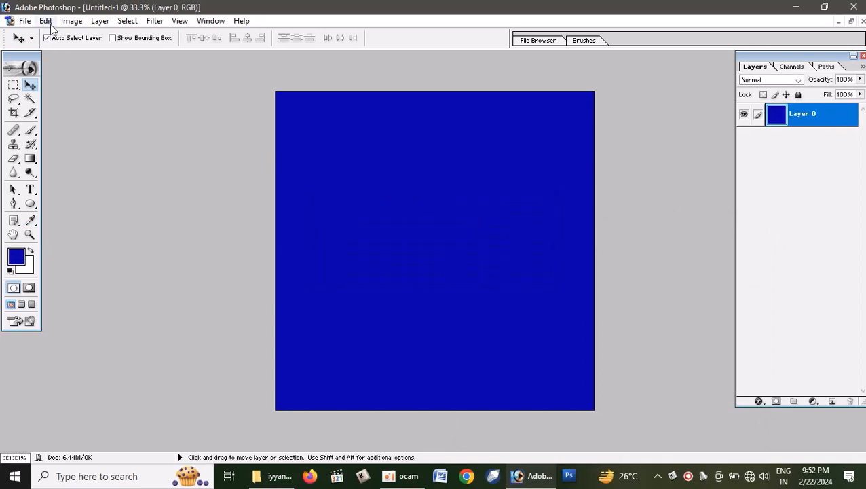
click(48, 21)
click(102, 134)
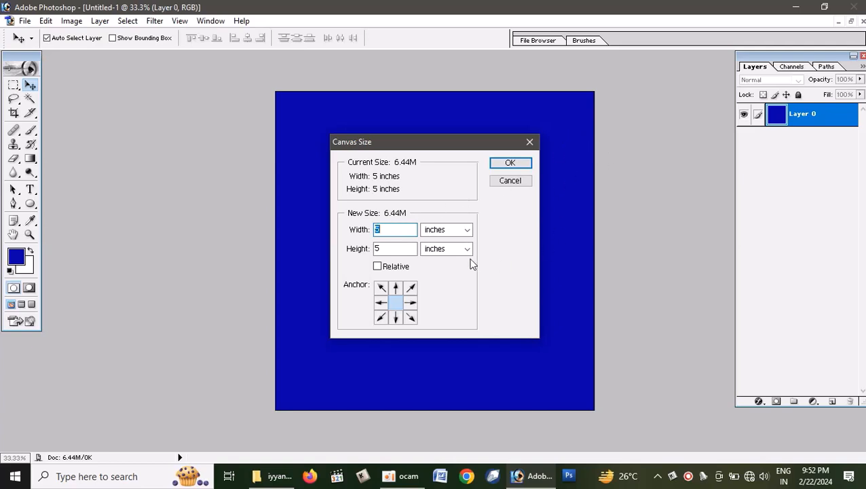
text(7)
key(Tab)
key(Tab)
text(7)
key(Return)
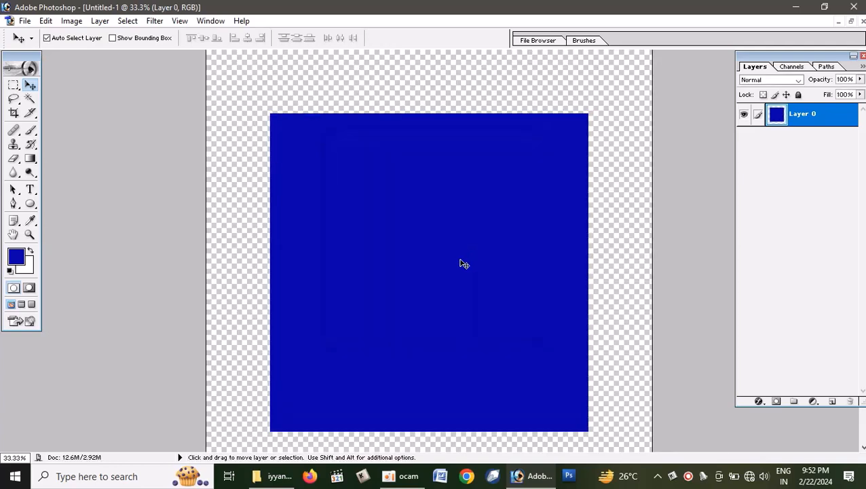
- Rotate the blue square by -45° so it forms a diamond on the canvas
key(ctrl+0)
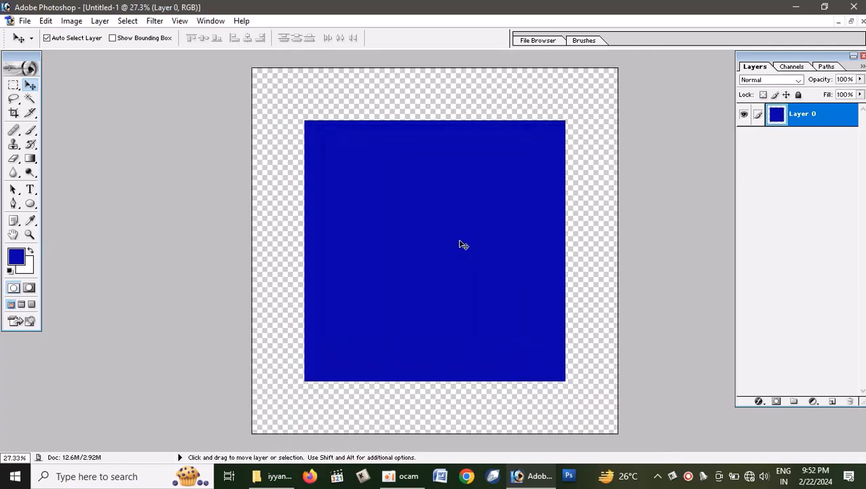
key(ctrl+t)
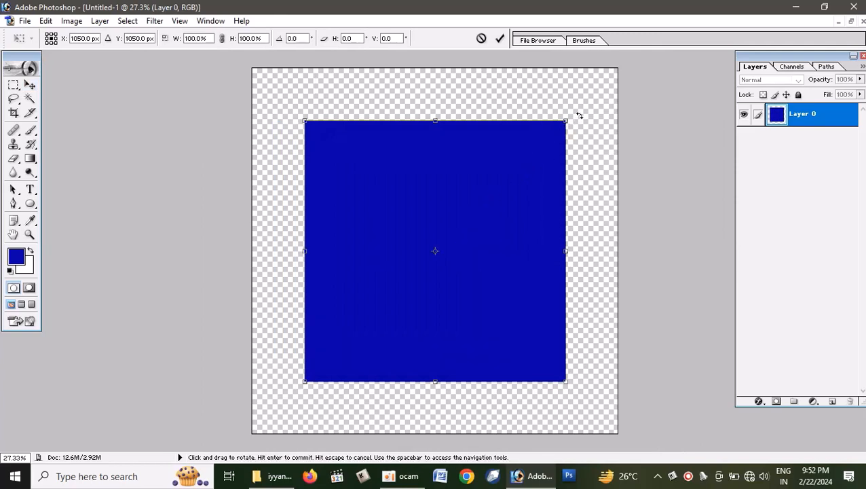
drag(579, 115, 443, 92)
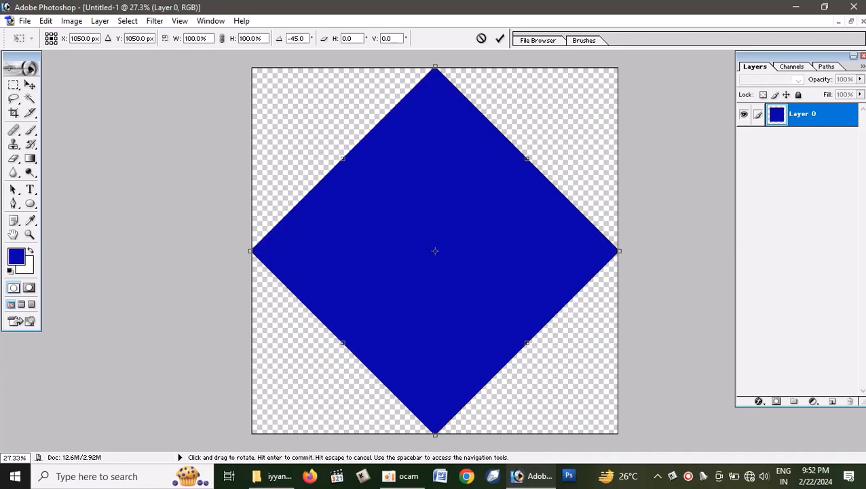
key(Return)
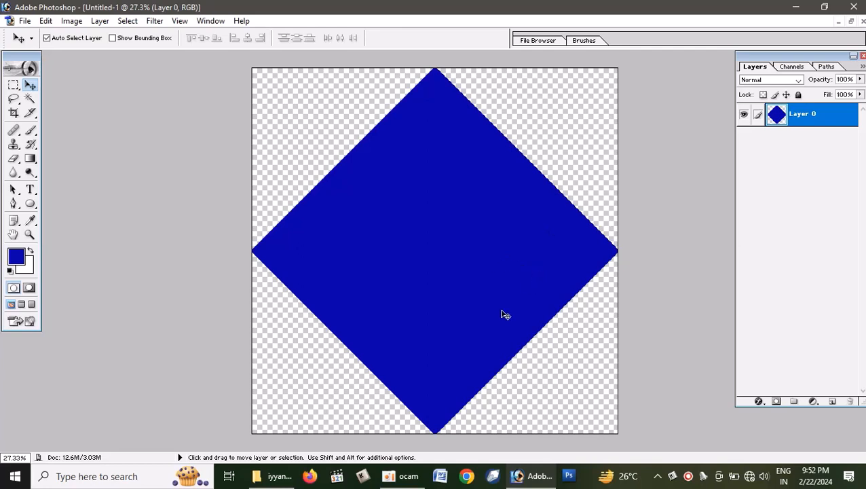
- Open 5 x 5 daimond.psd without updating its text layers and place its window beside the new document
key(ctrl+o)
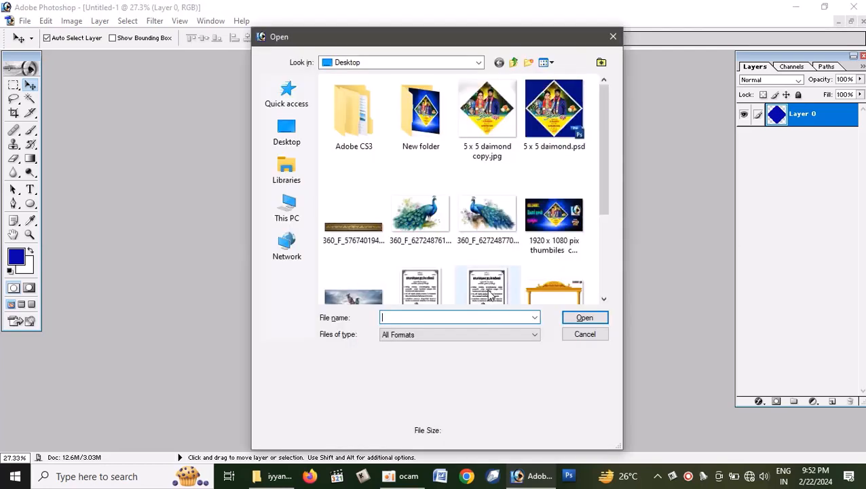
click(563, 136)
click(585, 318)
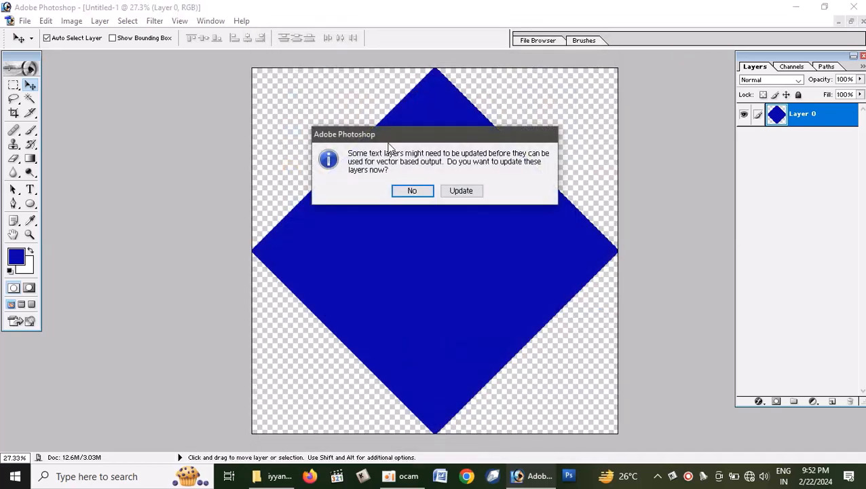
click(412, 191)
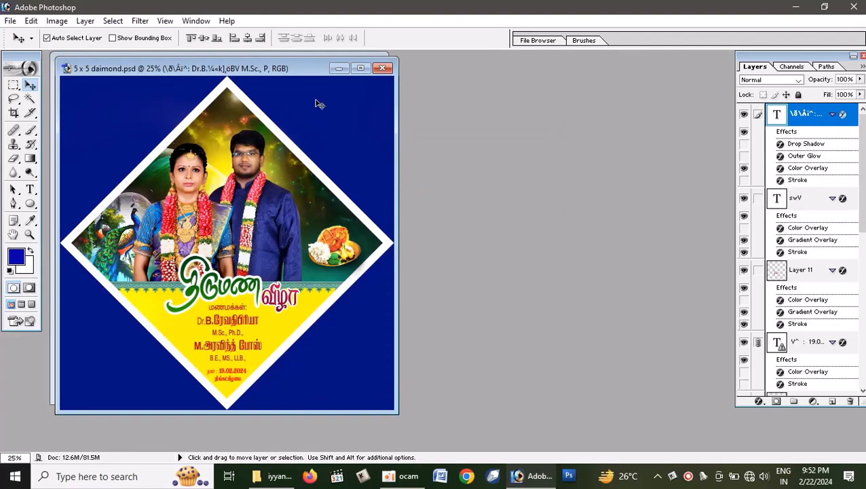
drag(296, 76, 617, 84)
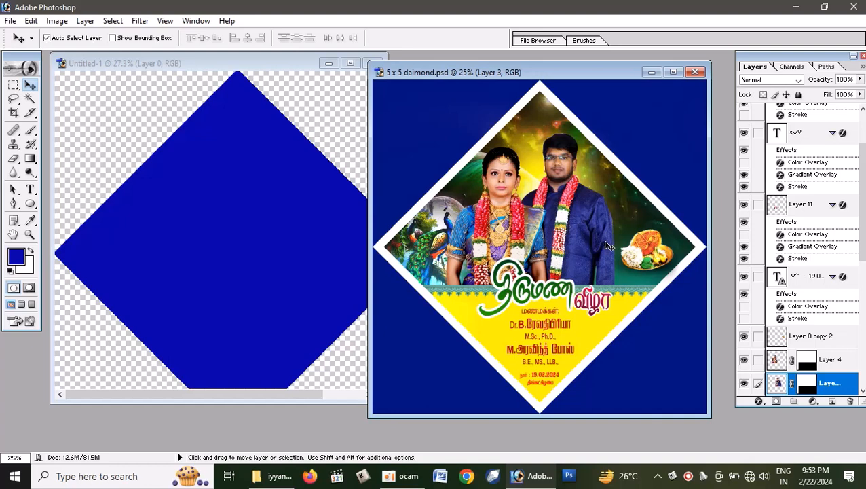
- Copy the space background image, Layer 2, from 5 x 5 daimond.psd into the new diamond document
click(621, 218)
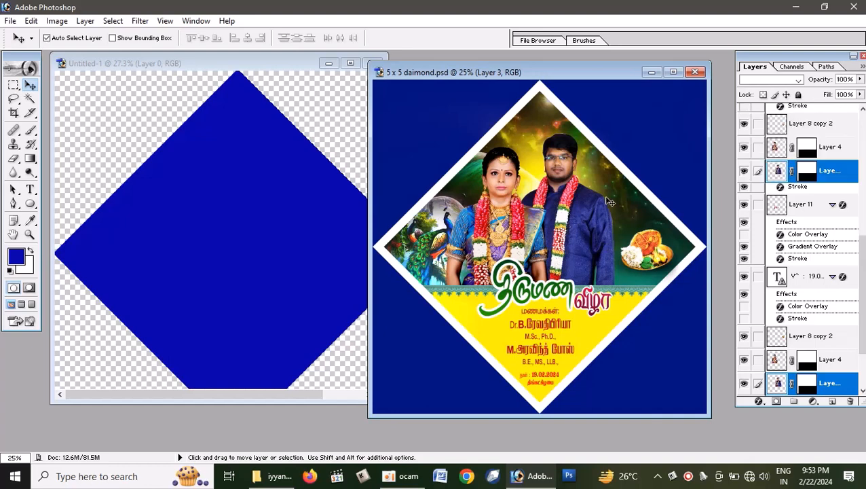
scroll(795, 308, down, 2)
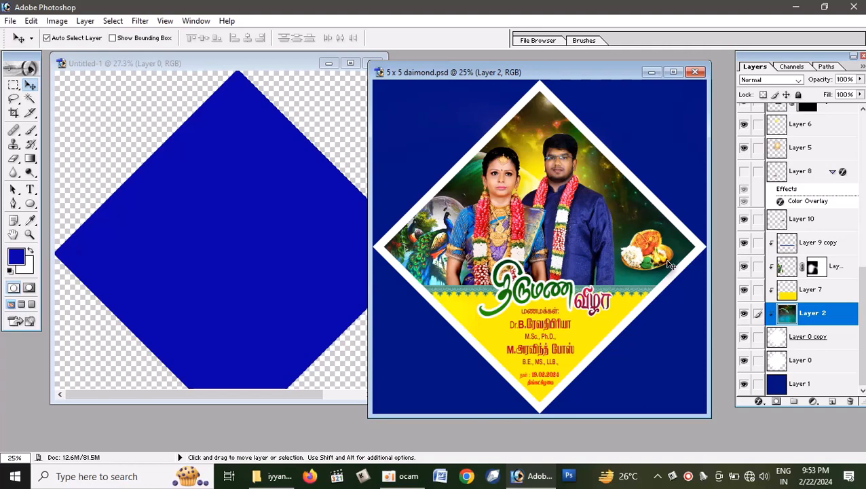
click(582, 219)
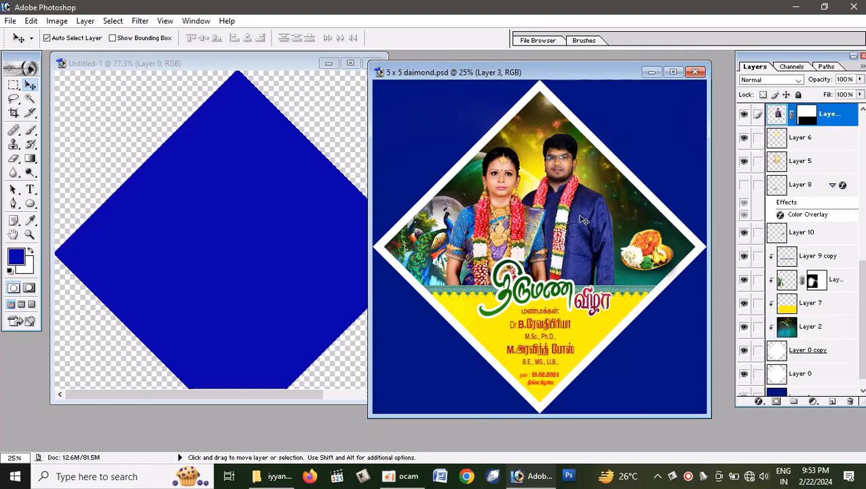
click(631, 218)
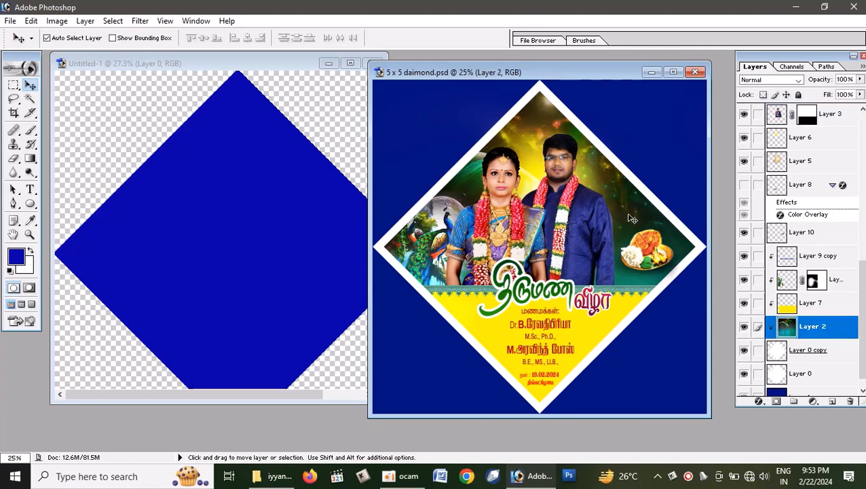
drag(631, 219, 286, 208)
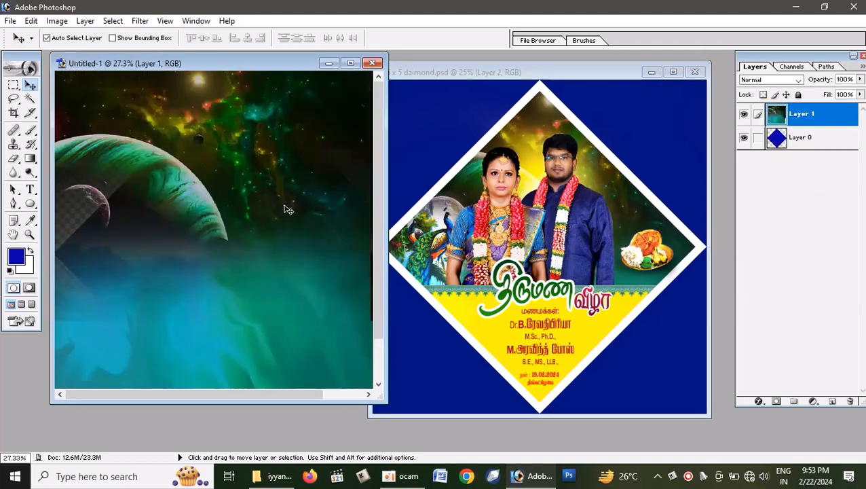
- Maximize the new document and position the space background so it covers the whole canvas
click(350, 63)
drag(401, 188, 447, 201)
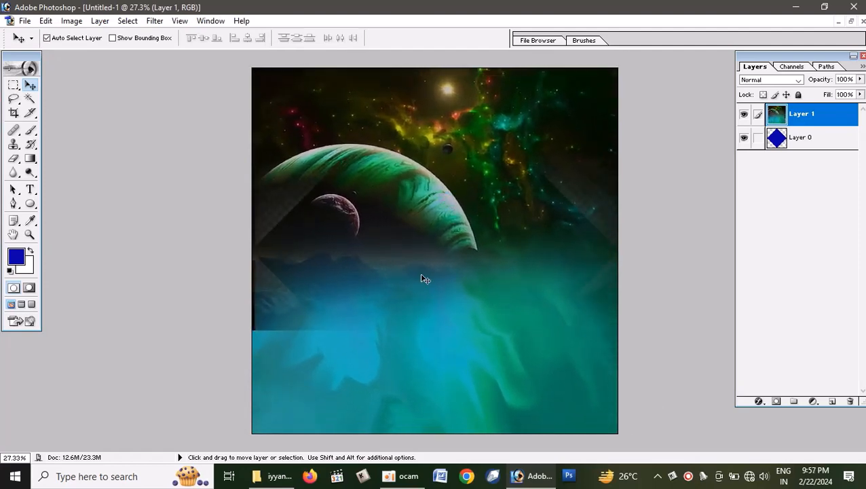
mouse_move(427, 213)
mouse_down()
mouse_move(415, 204)
mouse_move(429, 216)
mouse_up()
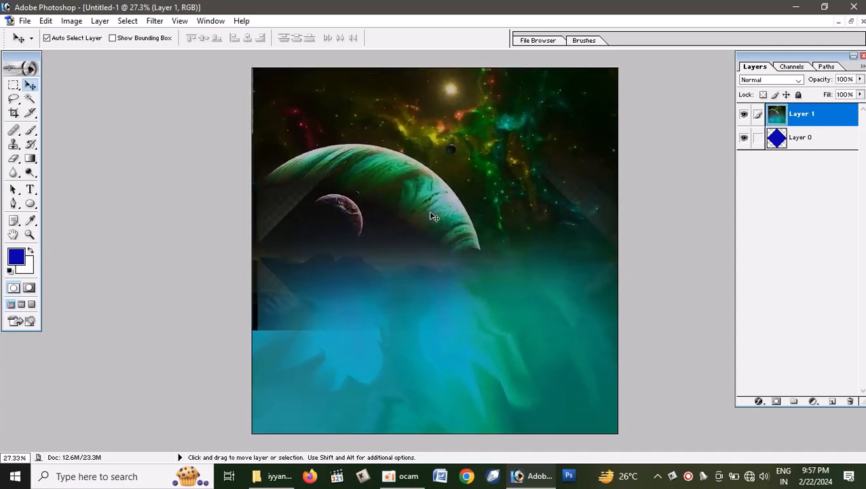
- Clip the space background to the blue diamond layer and reposition it so it fills the whole diamond
key(alt)
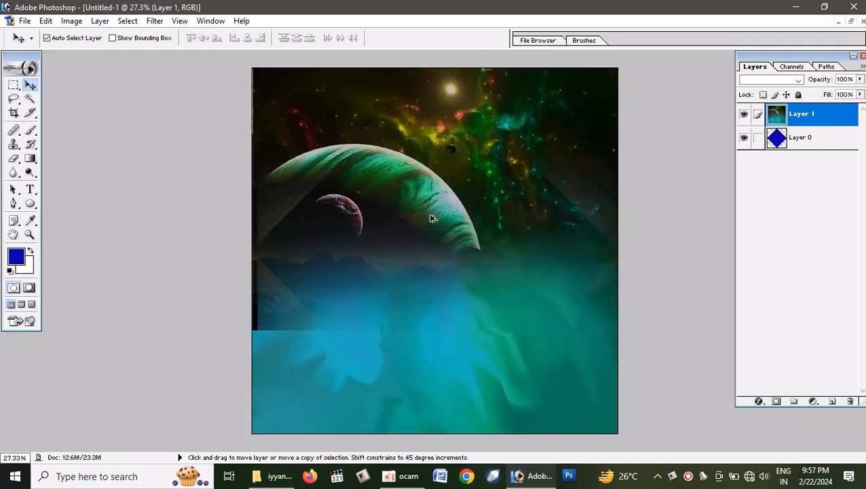
key(ctrl+g)
drag(459, 207, 509, 212)
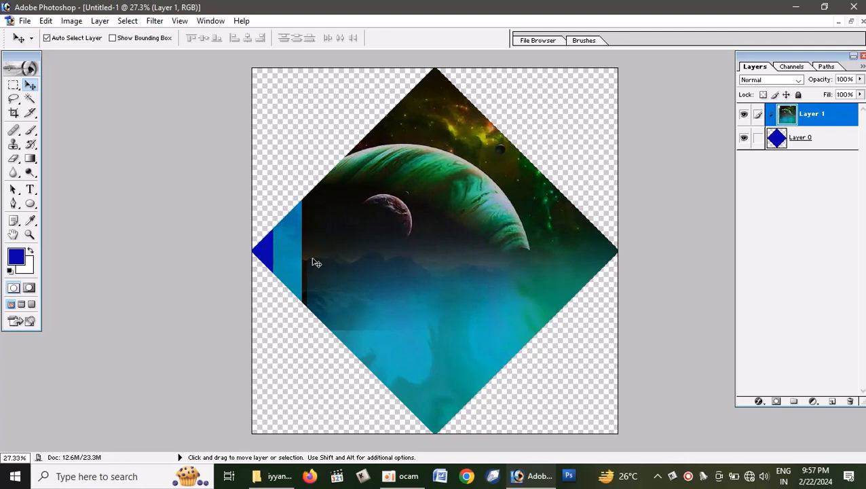
drag(451, 234, 398, 233)
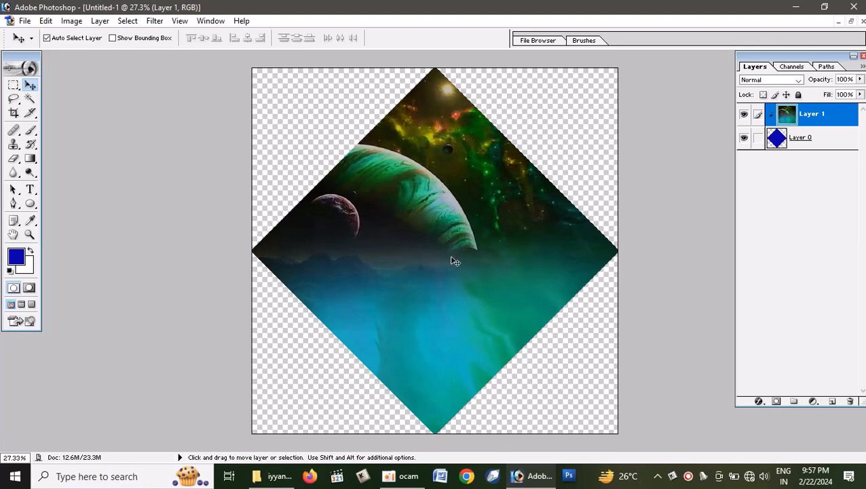
click(851, 22)
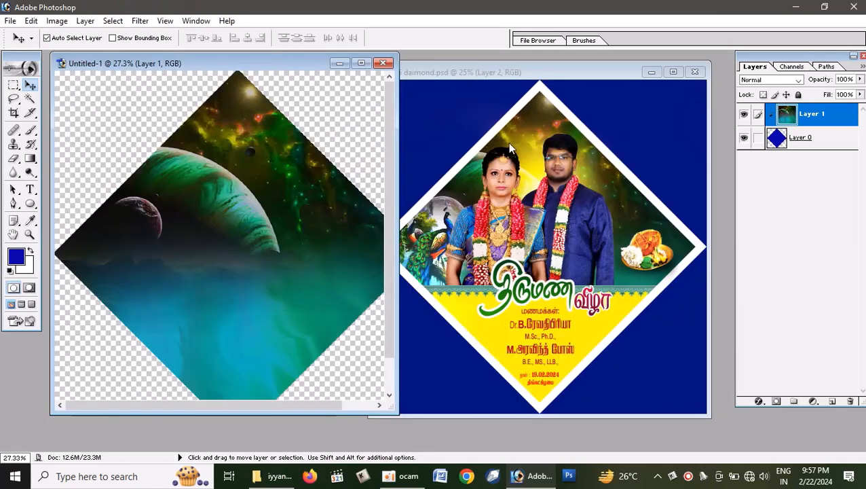
- Link the two yellow glow layers, Layer 6 and Layer 5, in 5 x 5 daimond.psd and copy them into the new document
click(537, 174)
scroll(808, 292, down, 3)
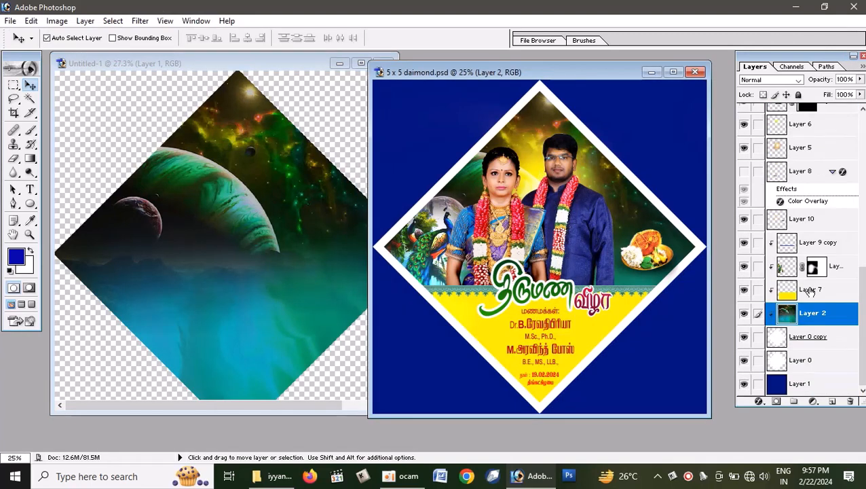
click(540, 174)
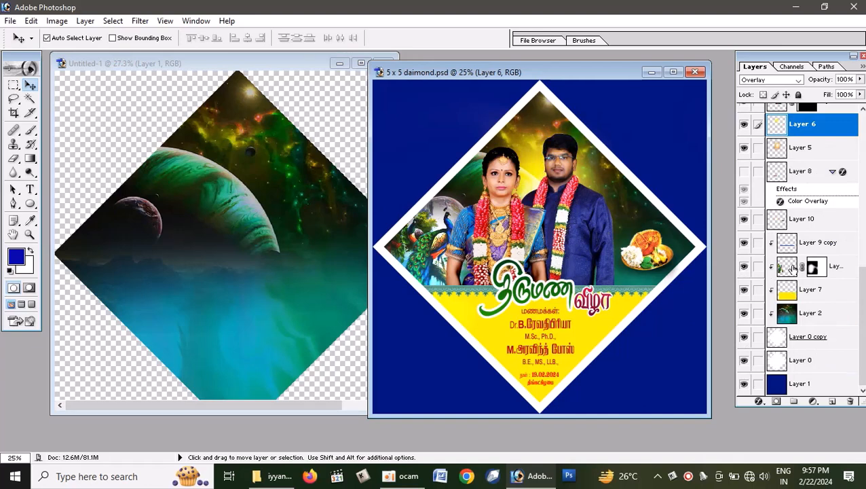
click(758, 147)
click(744, 172)
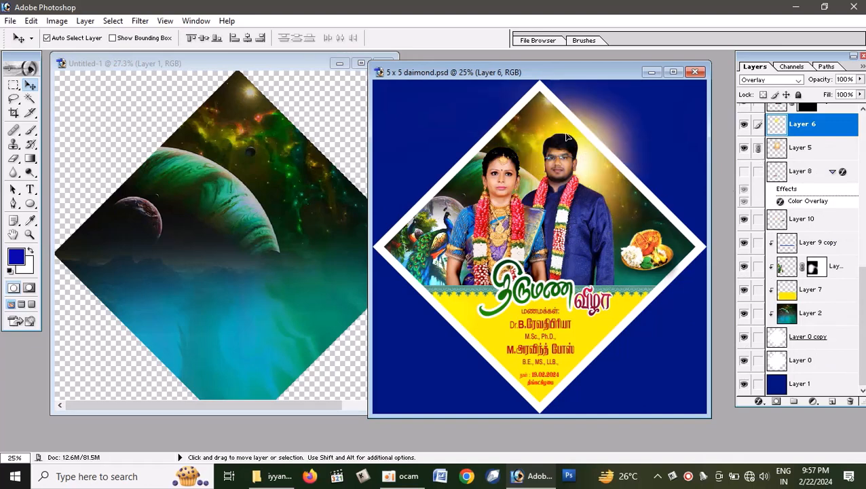
mouse_move(252, 164)
mouse_down()
mouse_move(260, 159)
mouse_move(248, 175)
mouse_up()
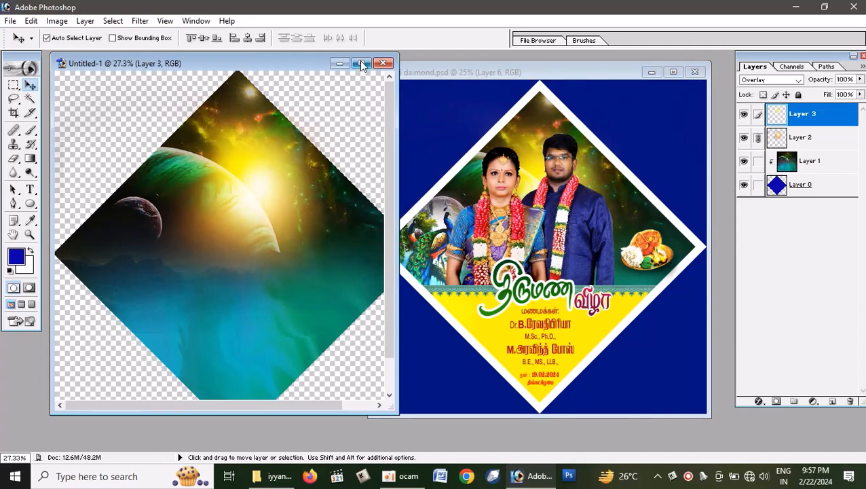
- Clip both glow layers to the diamond and reposition them together over the planet's upper edge
click(362, 63)
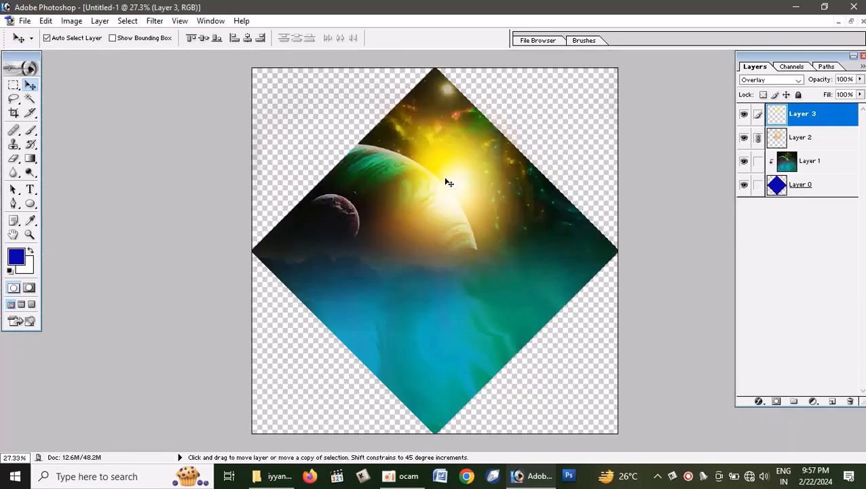
key(shift+alt+o)
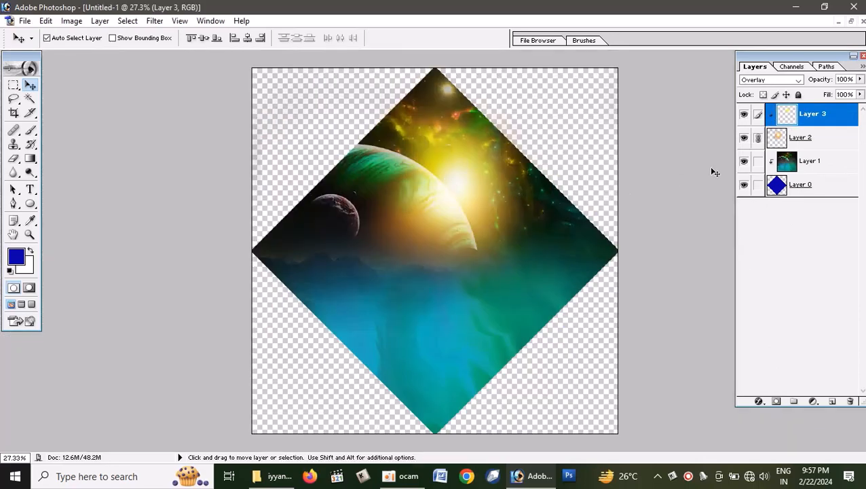
click(790, 137)
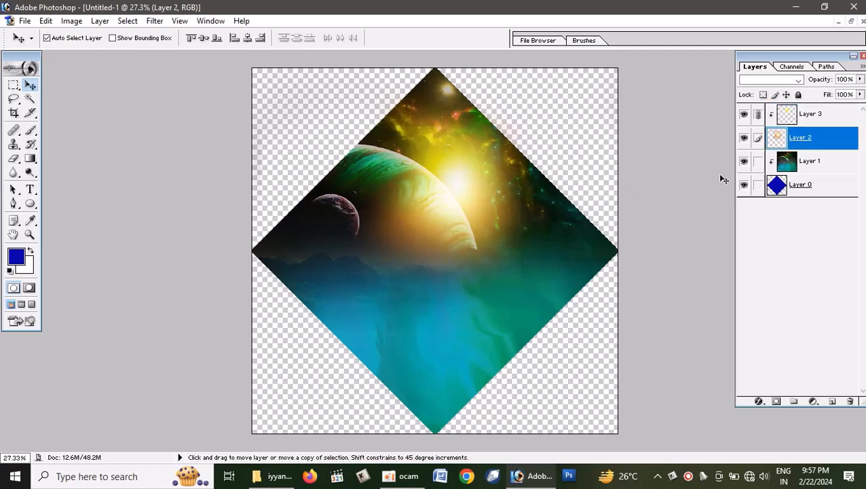
mouse_move(469, 179)
mouse_down()
mouse_move(449, 176)
mouse_move(461, 177)
mouse_up()
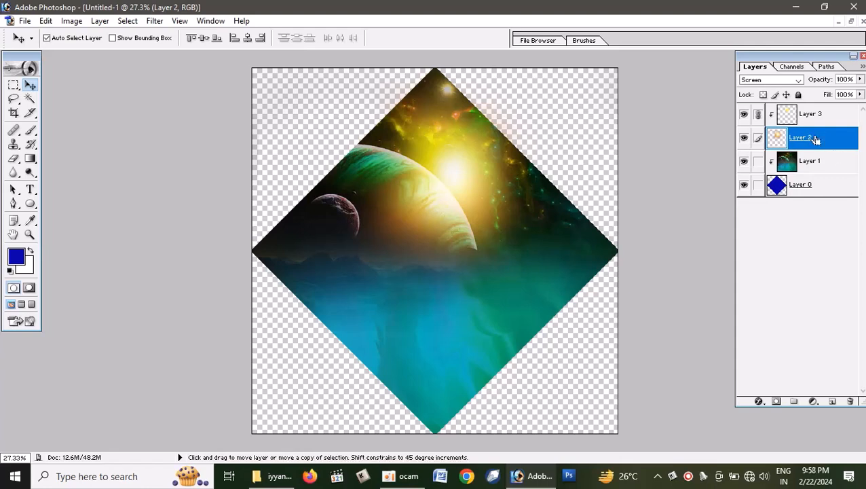
click(758, 114)
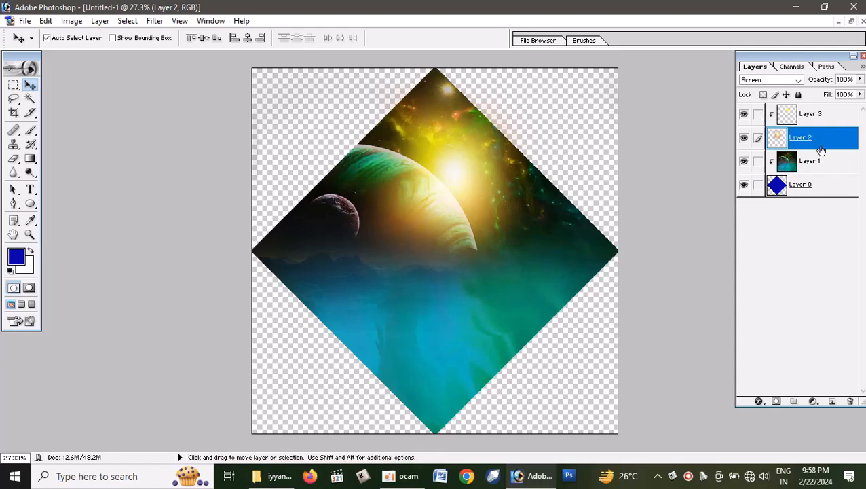
key(ctrl+g)
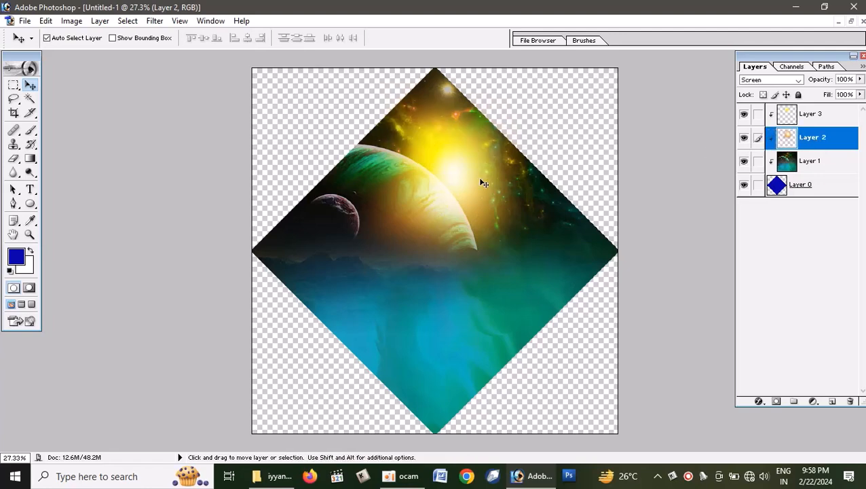
click(759, 114)
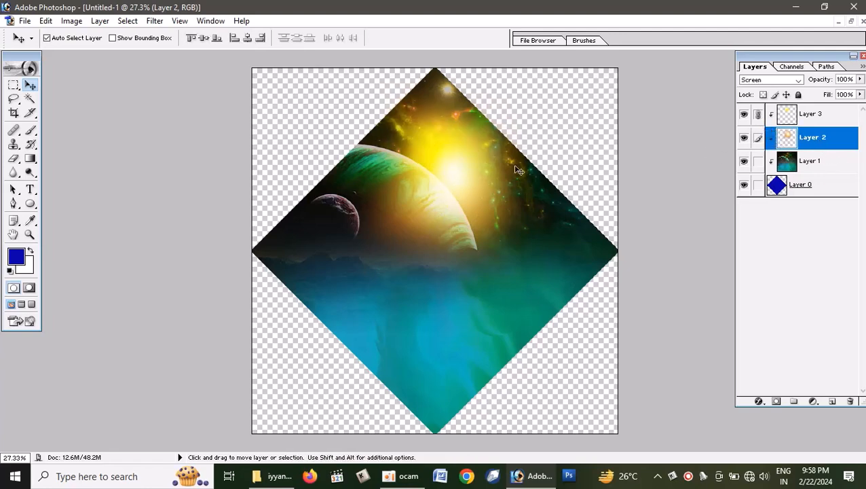
drag(440, 157, 424, 149)
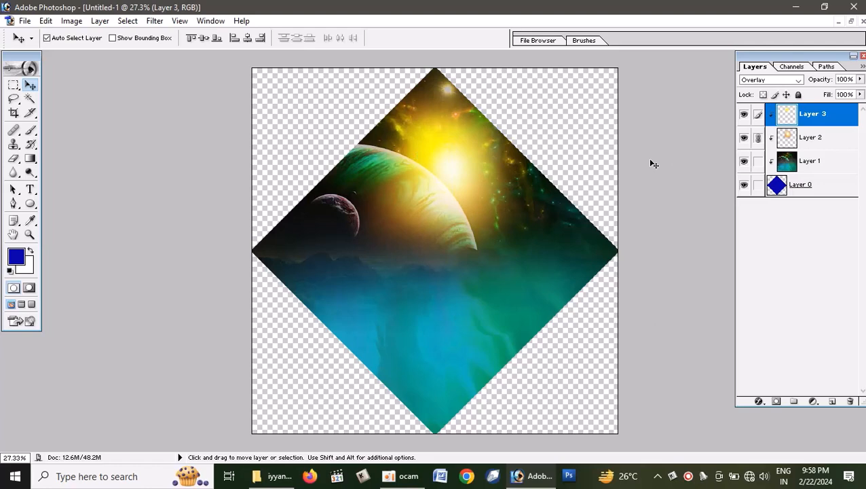
- Copy the masked peacock image, Layer 9, into the new document, place it at the diamond's left corner and clip it to the diamond
click(851, 21)
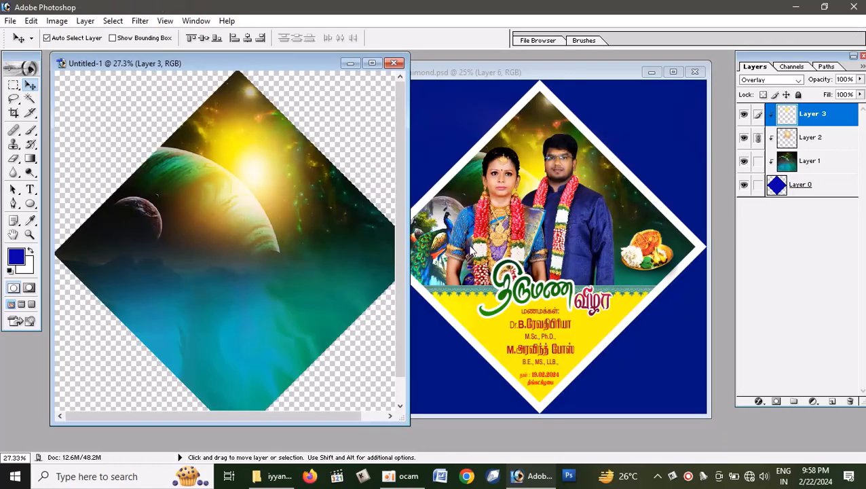
click(446, 223)
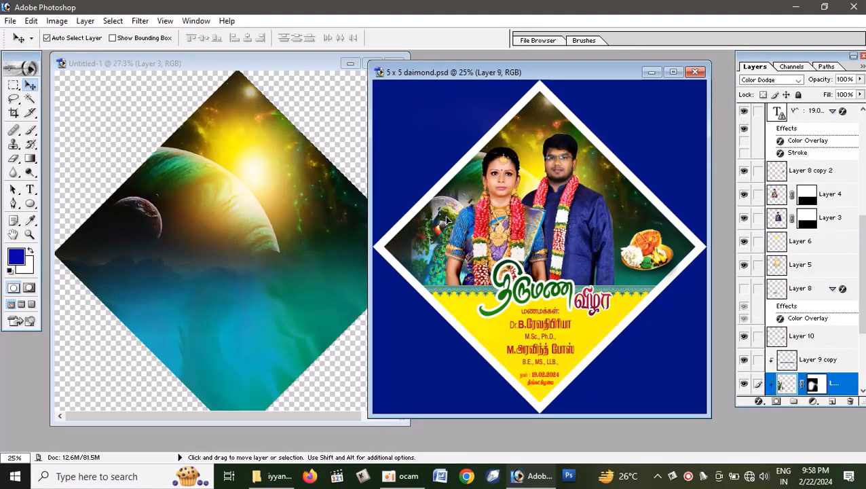
drag(447, 220, 201, 253)
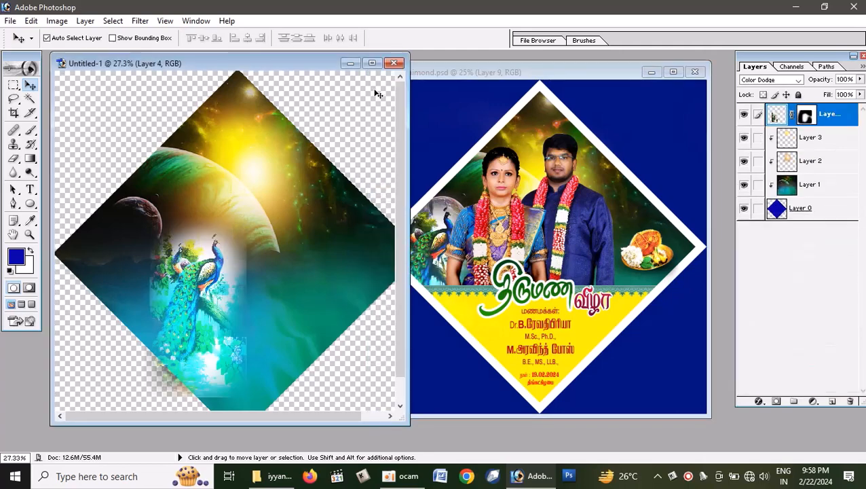
click(378, 62)
drag(397, 288, 311, 253)
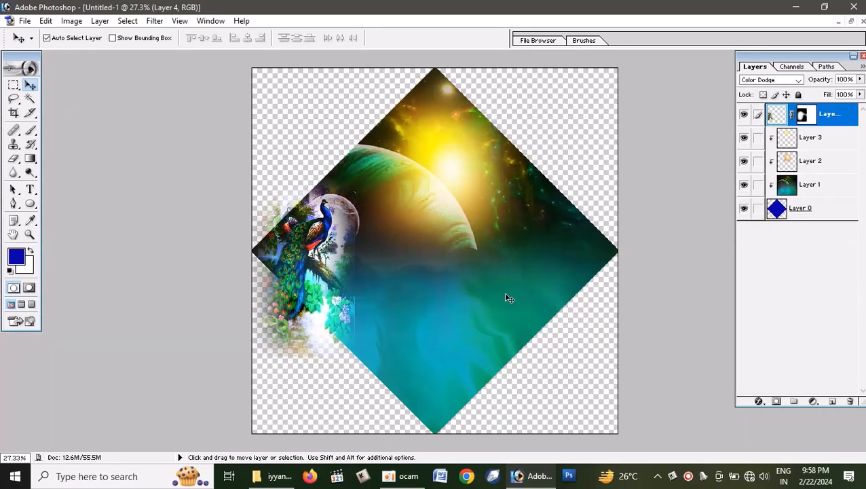
key(ctrl+g)
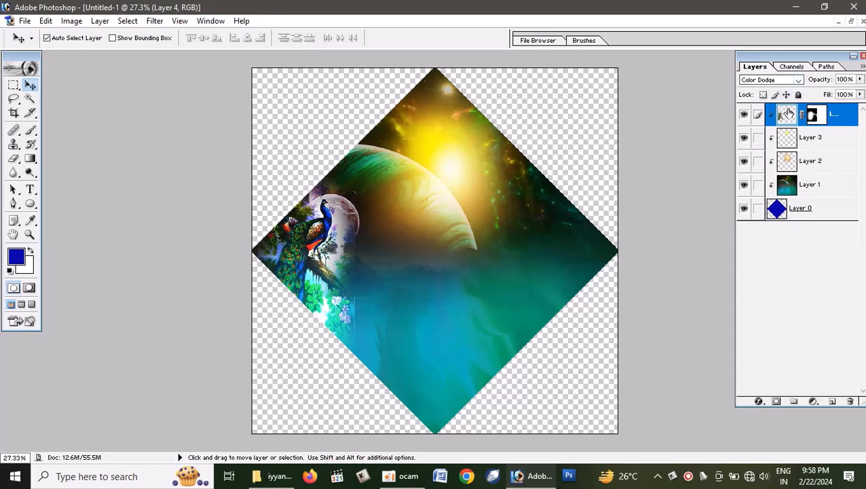
- Copy the linked bride and groom photos, Layer 4 and Layer 3, into the upper half of the new diamond design
click(853, 21)
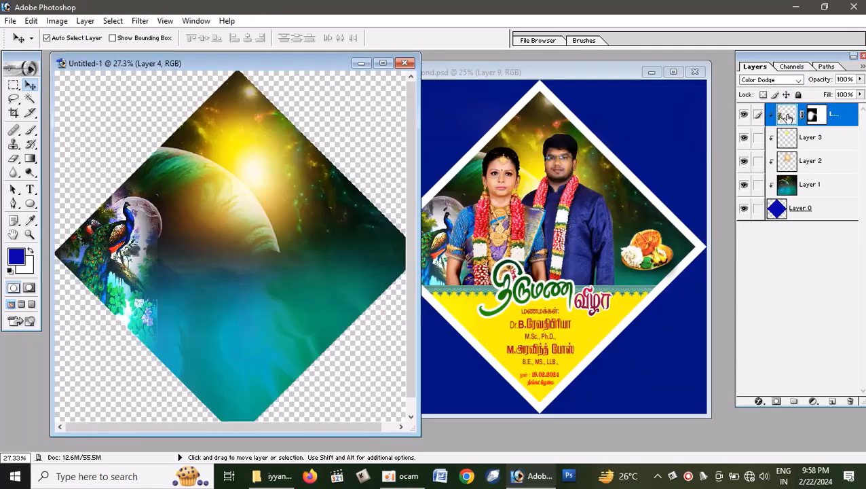
click(554, 219)
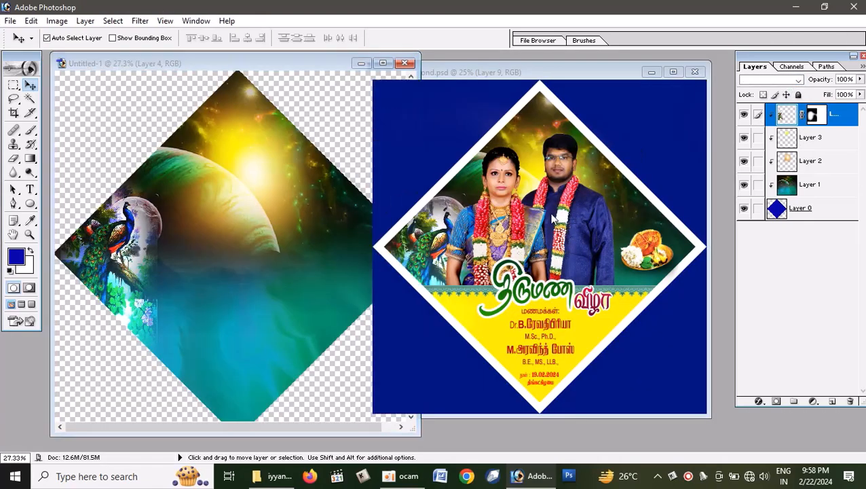
drag(563, 220, 566, 227)
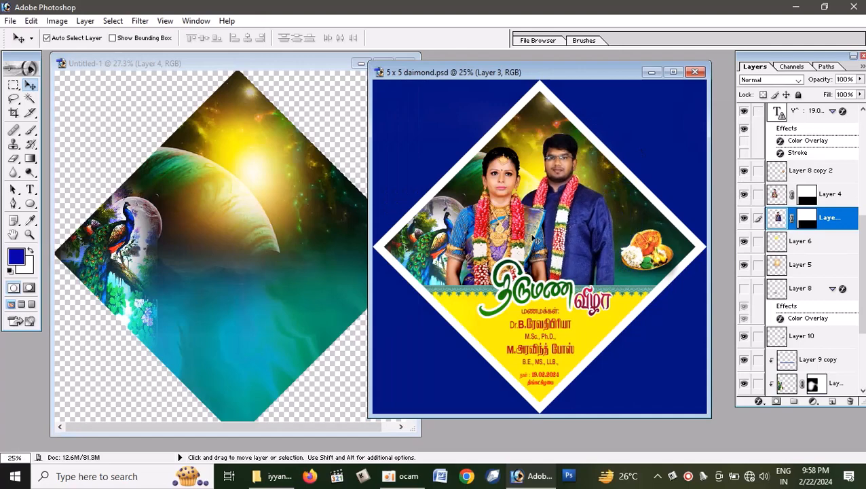
right_click(533, 236)
click(538, 249)
drag(529, 204, 257, 236)
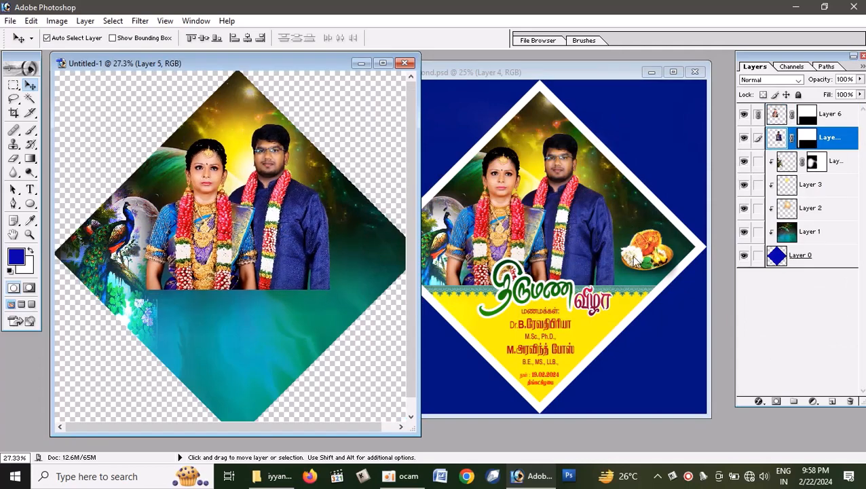
- Copy the yellow block, Layer 7, into the new document and lower it beneath the peacock layer so it is clipped to the diamond
click(618, 309)
click(616, 306)
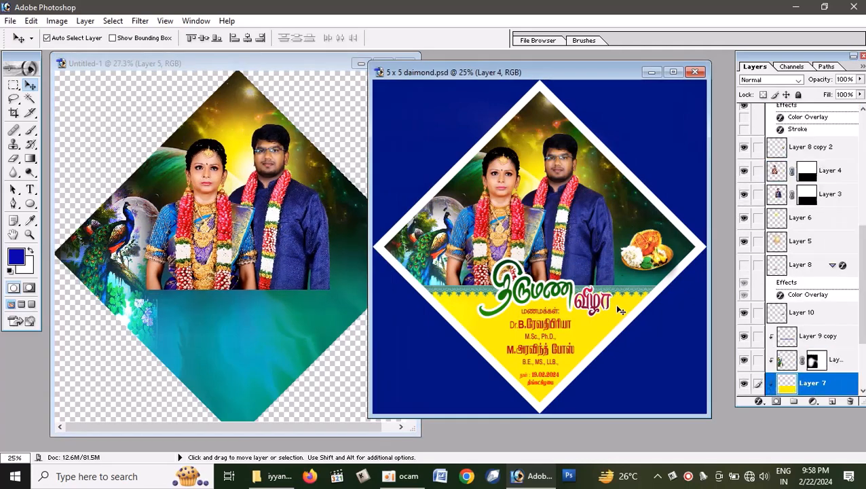
drag(620, 293, 288, 270)
drag(231, 334, 233, 335)
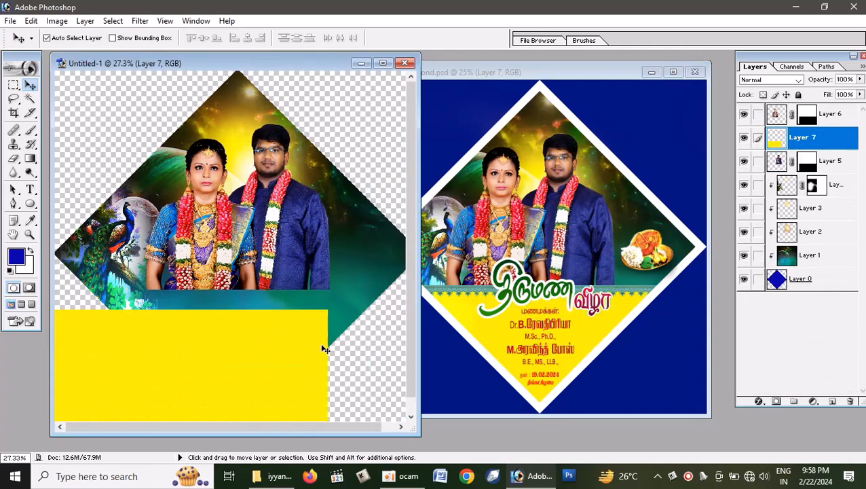
key(ctrl+g)
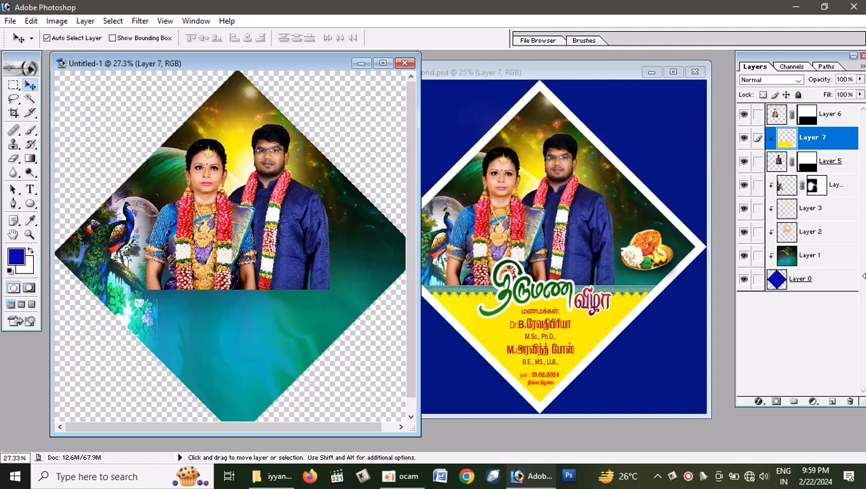
key(ctrl+bracketleft)
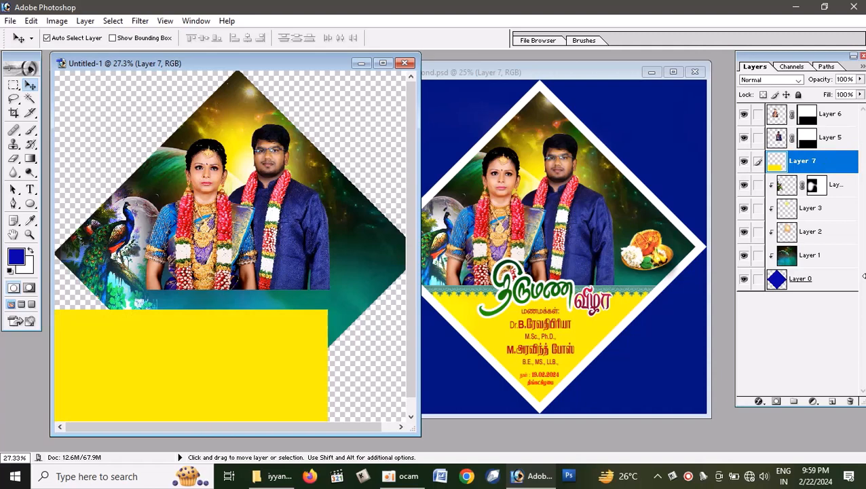
key(ctrl+bracketleft)
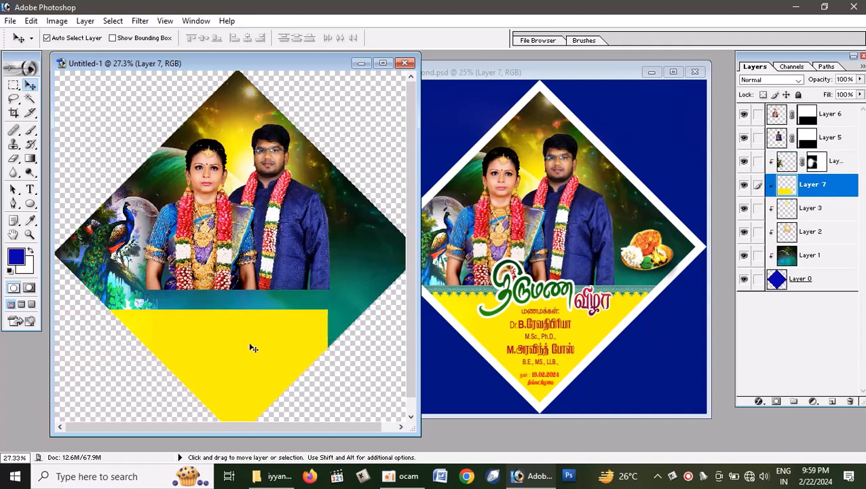
- Move the yellow block to fill the diamond's lower part, with its upper edge meeting the bottom of the couple's photos
drag(252, 348, 329, 329)
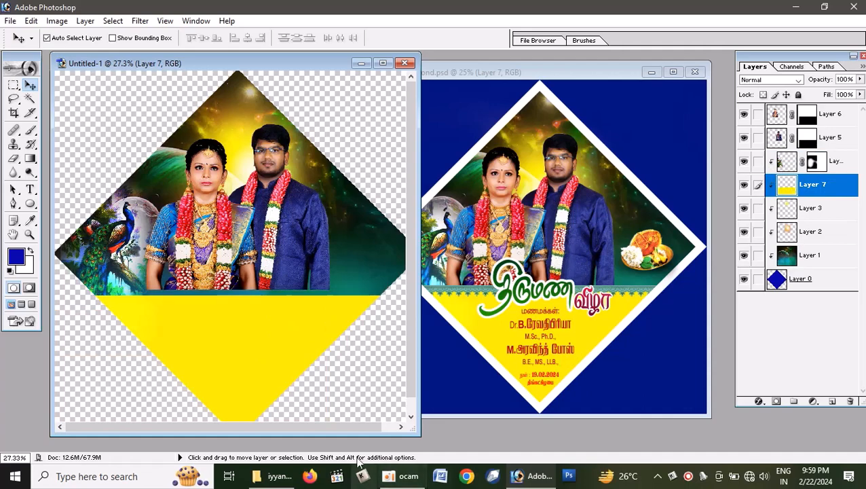
key(shift+Up)
key(shift+Up)
key(shift+Up)
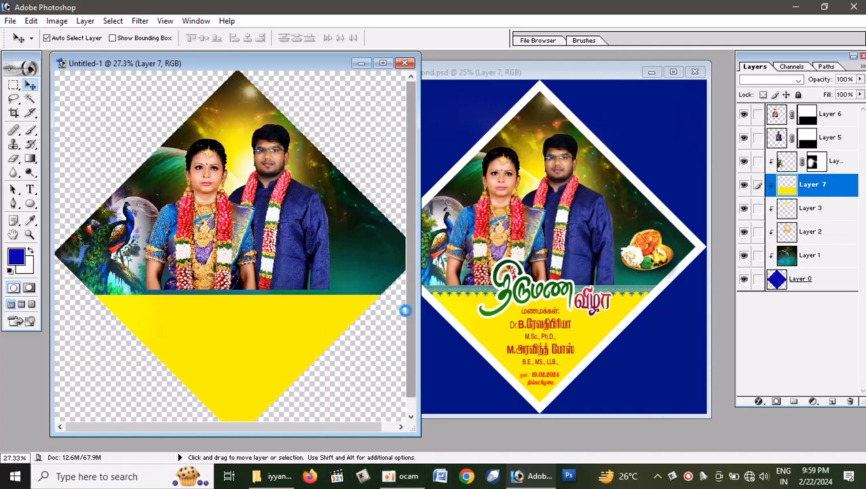
key(shift+Up)
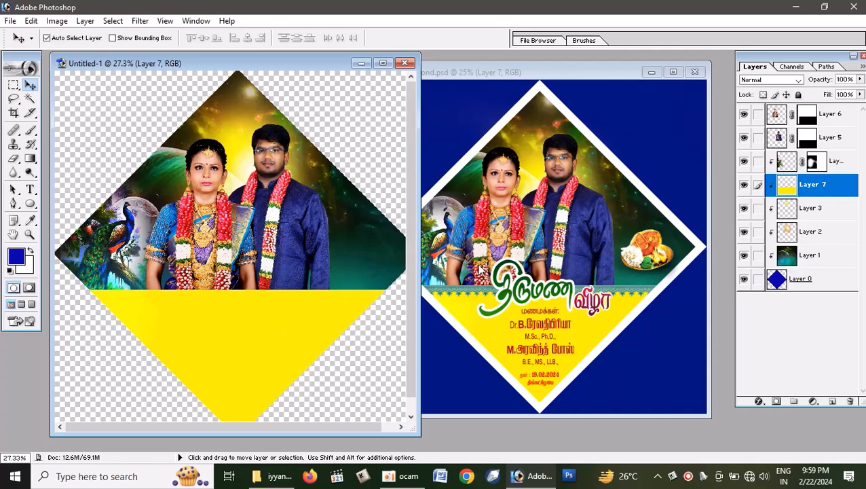
- Copy the decorative border strip, Layer 9 copy, into the new document and maximize that document
click(472, 291)
drag(472, 292, 248, 315)
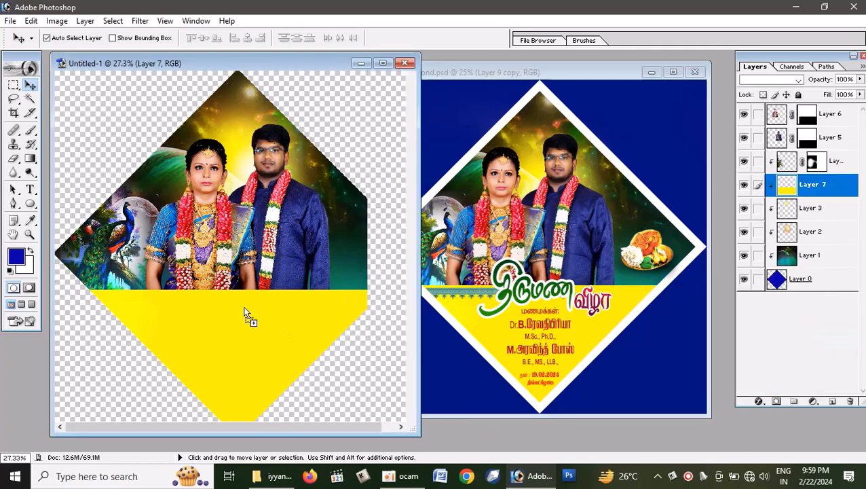
click(383, 64)
- Clip the peacock layer again and lower it beneath the yellow block, leaving its position in the design as it was
drag(317, 226, 363, 206)
key(ctrl+z)
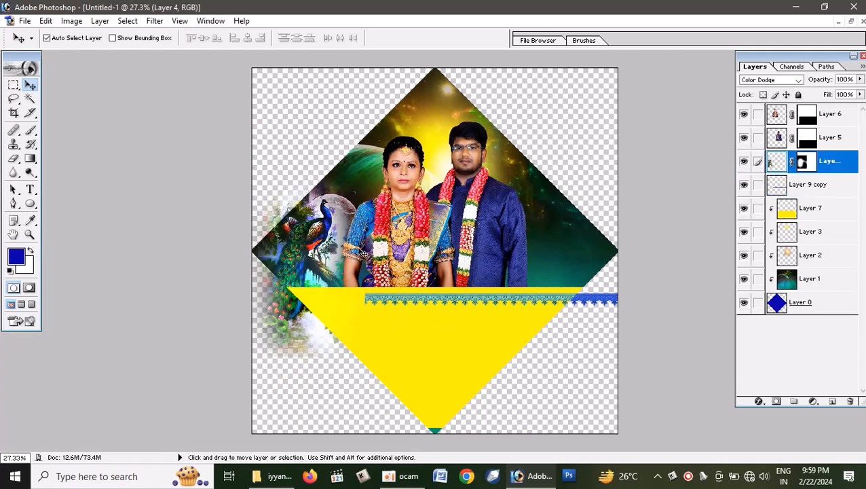
key(ctrl+g)
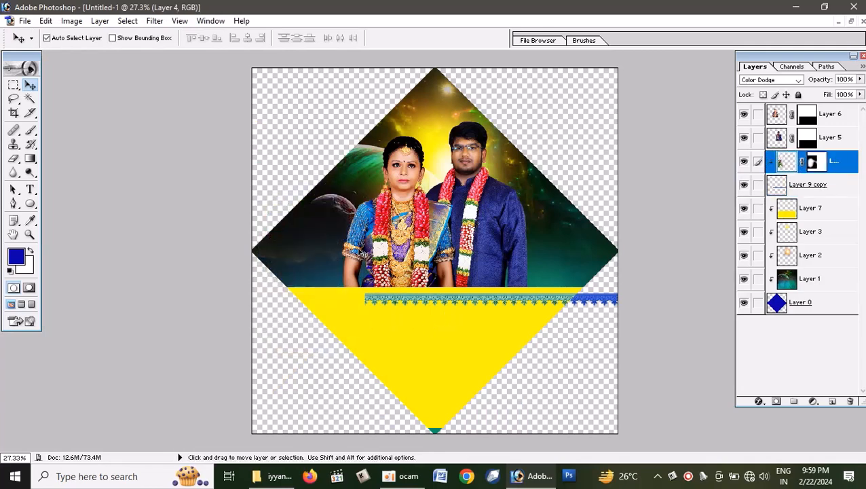
key(ctrl+bracketleft)
key(ctrl+bracketleft)
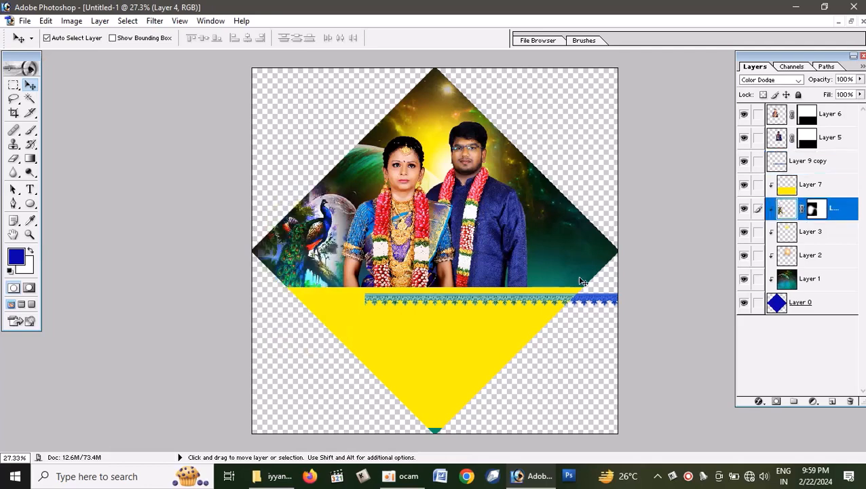
- Move the border strip onto the seam between the photos and the yellow block, and scale it to 106% of its size
click(494, 300)
drag(495, 300, 423, 292)
key(ctrl+t)
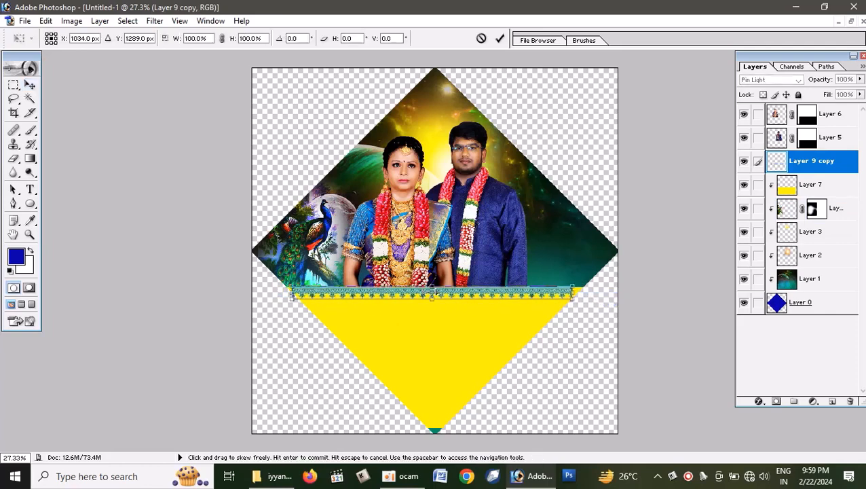
drag(572, 304, 589, 307)
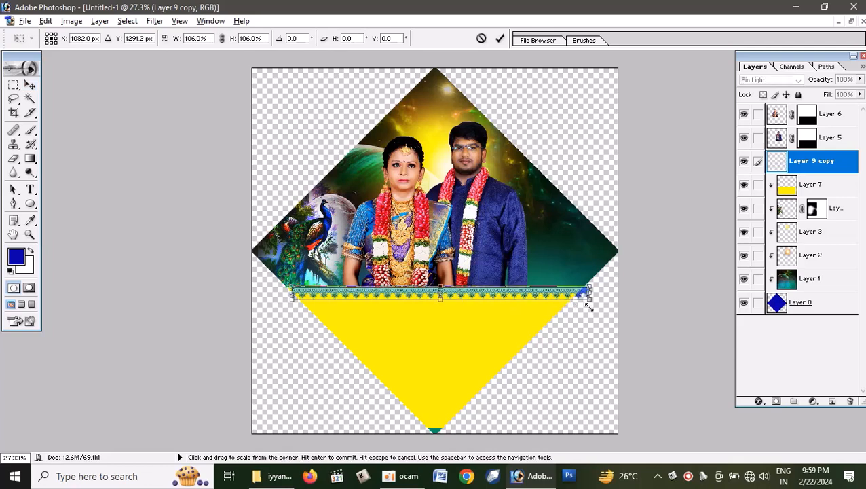
key(Return)
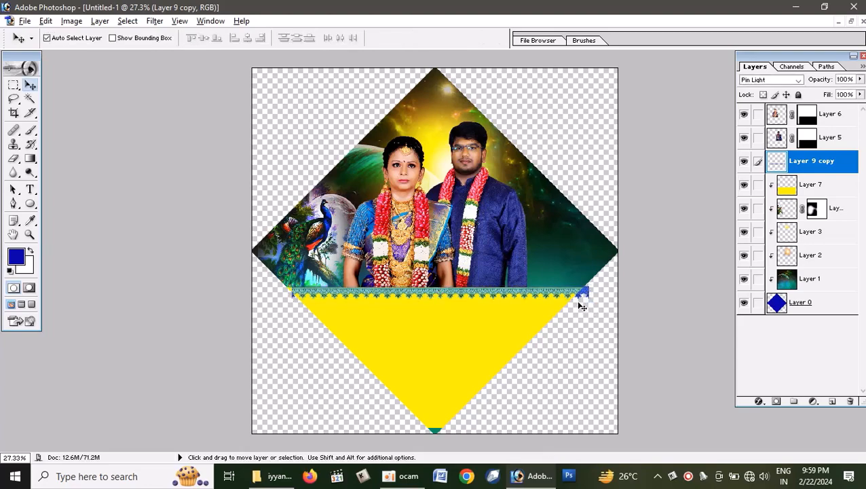
- Center the border strip horizontally over the diamond and nudge it slightly down so its top edge meets the bottom of the photos
key(ctrl+plus)
key(ctrl+plus)
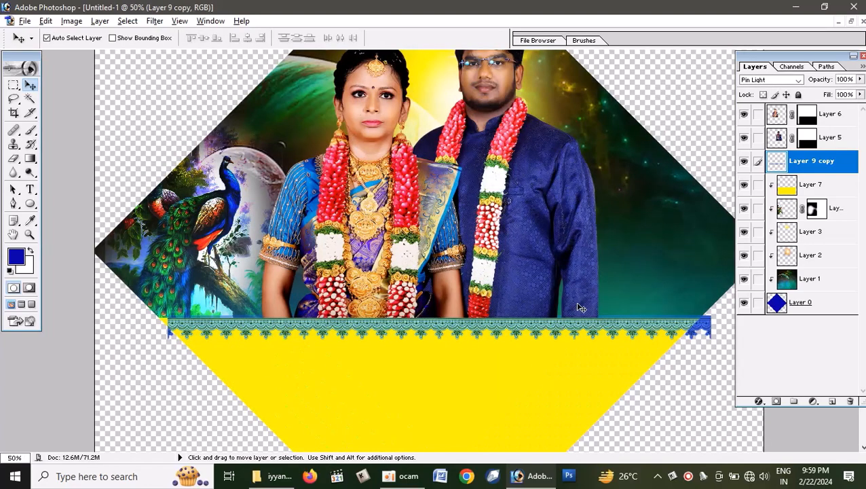
drag(583, 327, 573, 327)
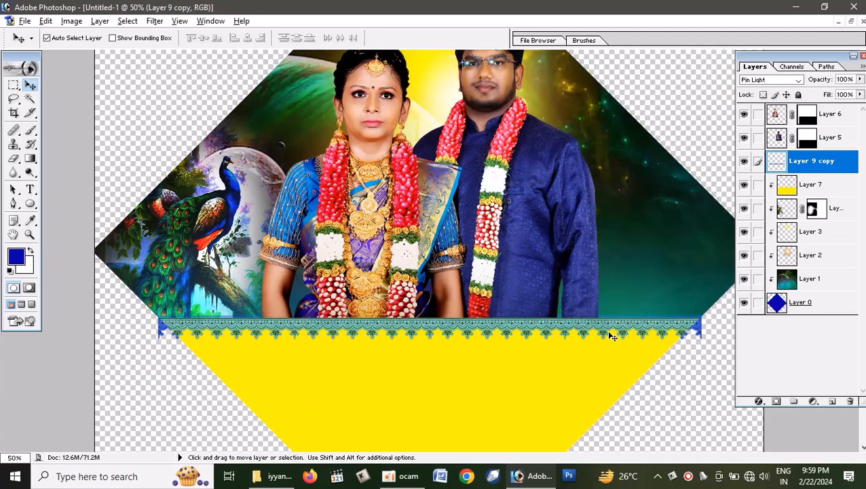
key(Down)
key(Down)
key(Down)
key(Down)
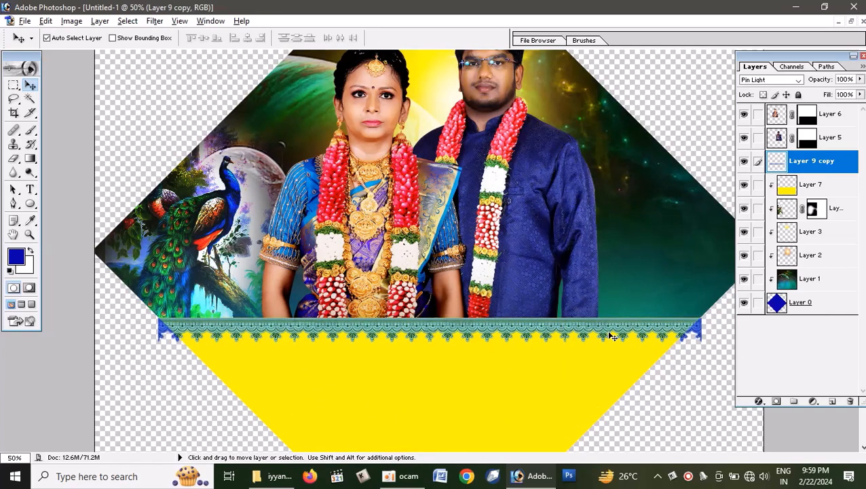
key(Up)
- Inspect the border strip's edges up close, and clip the strip to the diamond so its overhanging ends are hidden
click(30, 234)
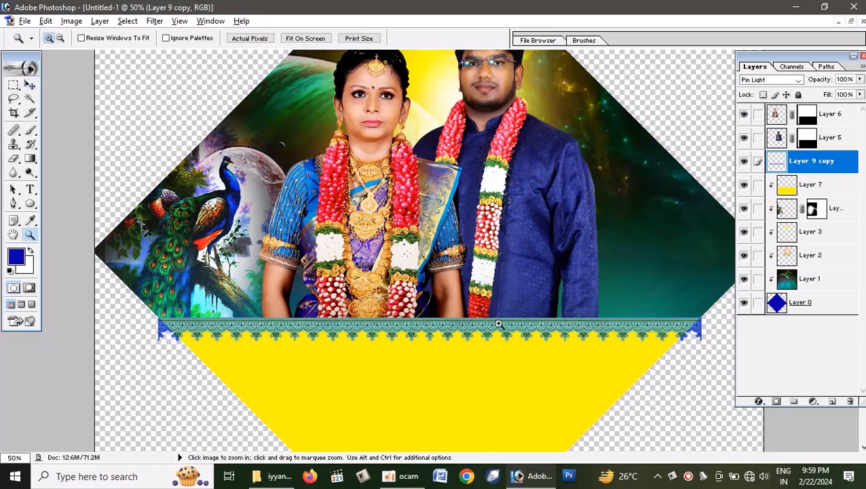
drag(498, 325, 713, 380)
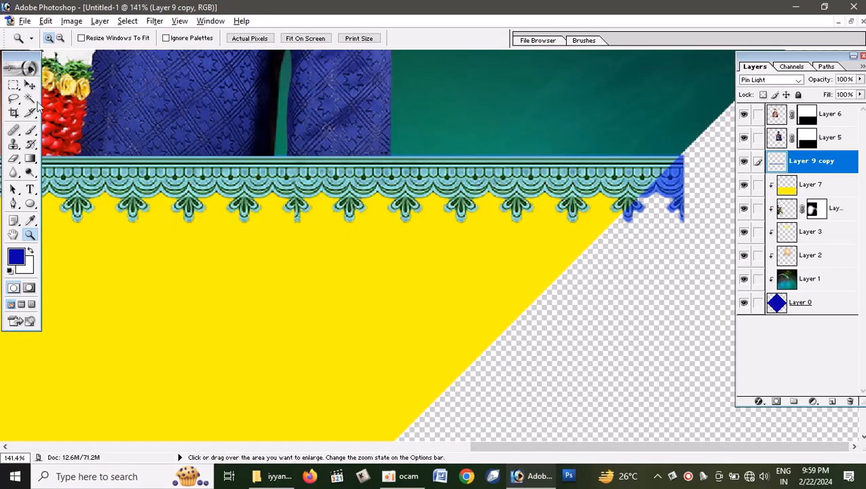
key(ctrl+minus)
key(ctrl+minus)
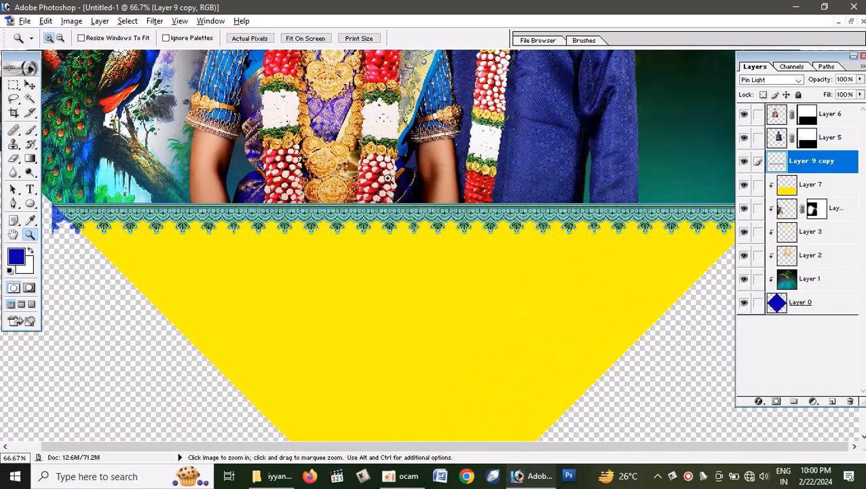
key(ctrl+minus)
key(v)
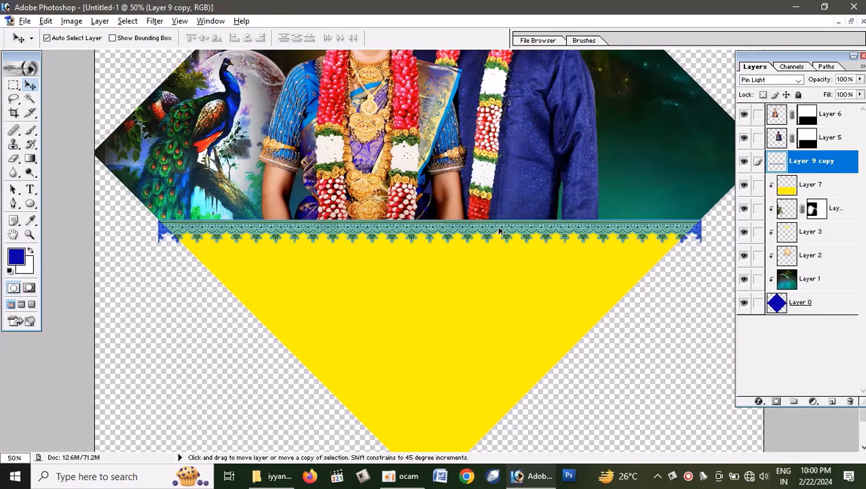
key(ctrl+g)
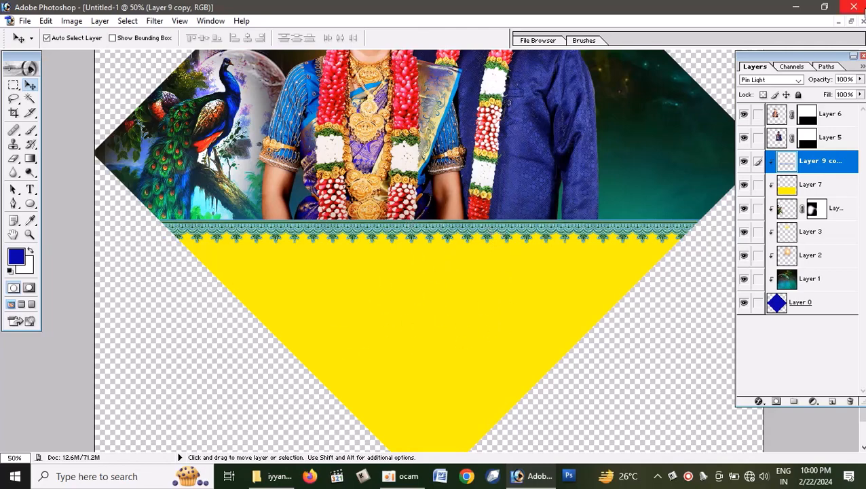
- Show both documents side by side and copy the food plate layers from 5 x 5 daimond.psd to the diamond's right corner
key(ctrl+minus)
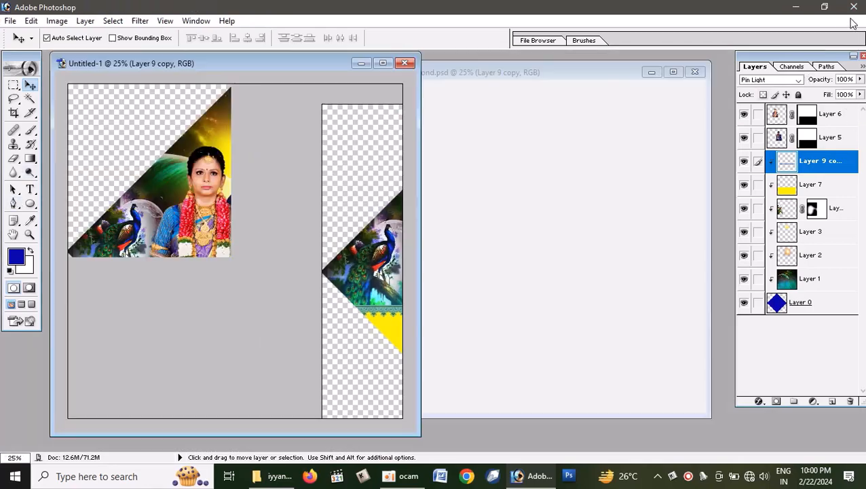
click(852, 21)
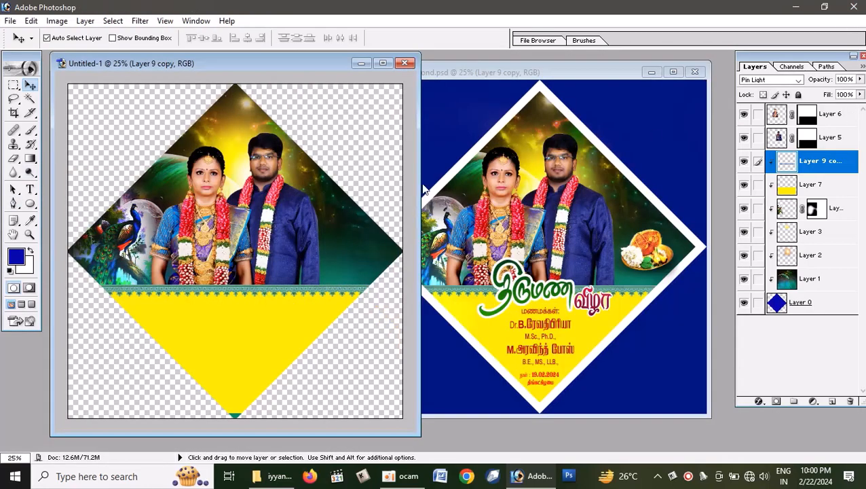
click(648, 256)
drag(647, 255, 354, 265)
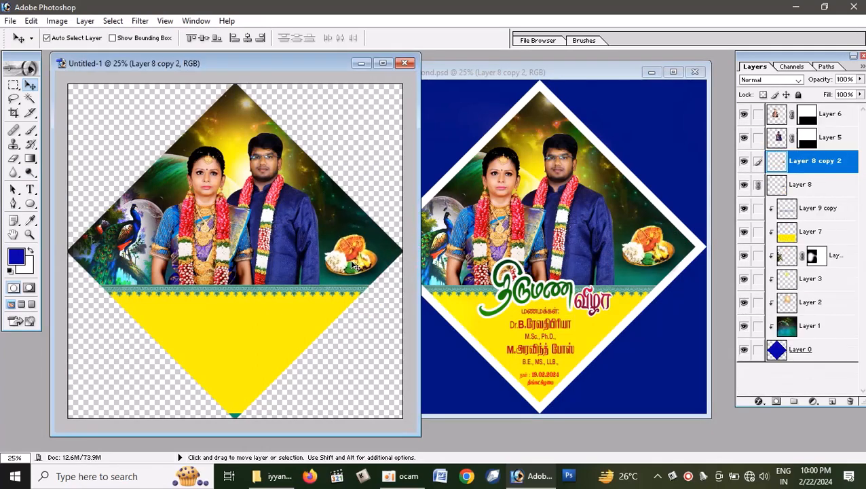
- Copy the linked Tamil wedding title from 5 x 5 daimond.psd into the new document and shift it left over the border strip
click(519, 290)
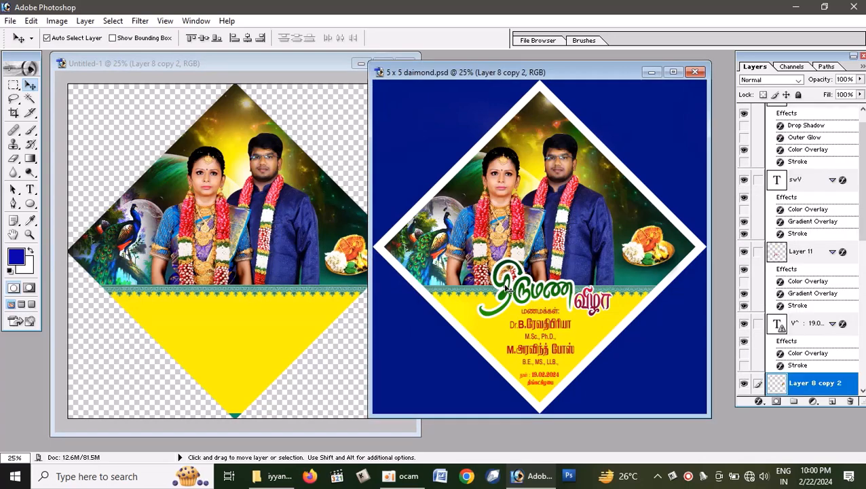
drag(505, 294, 229, 308)
key(ctrl+z)
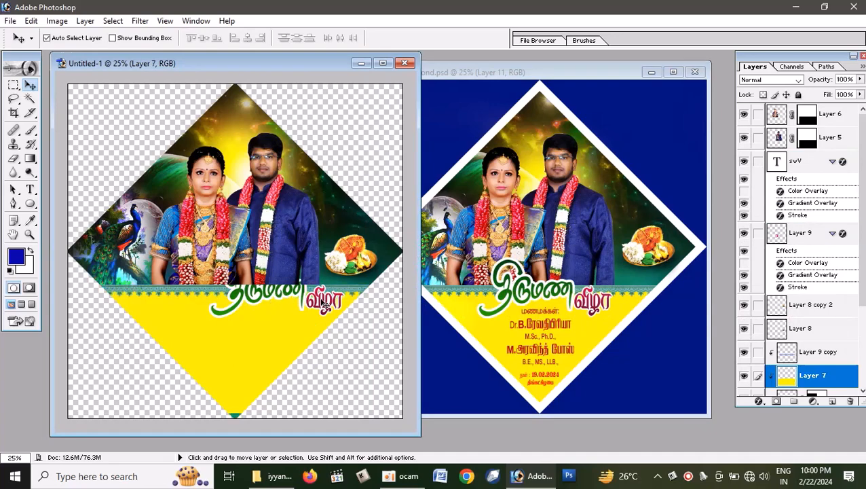
drag(321, 294, 289, 290)
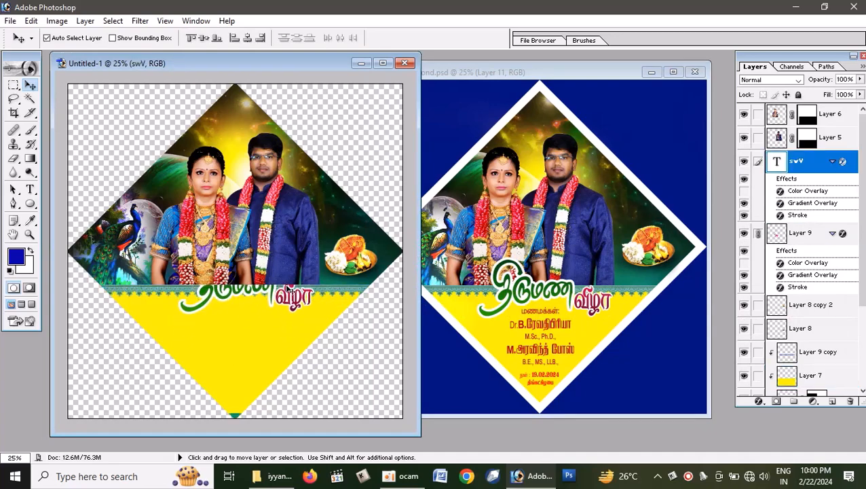
- Bring both title layers, swV and Layer 9, in front of the couple's photos and shift the title slightly down and left
key(ctrl+shift+bracketright)
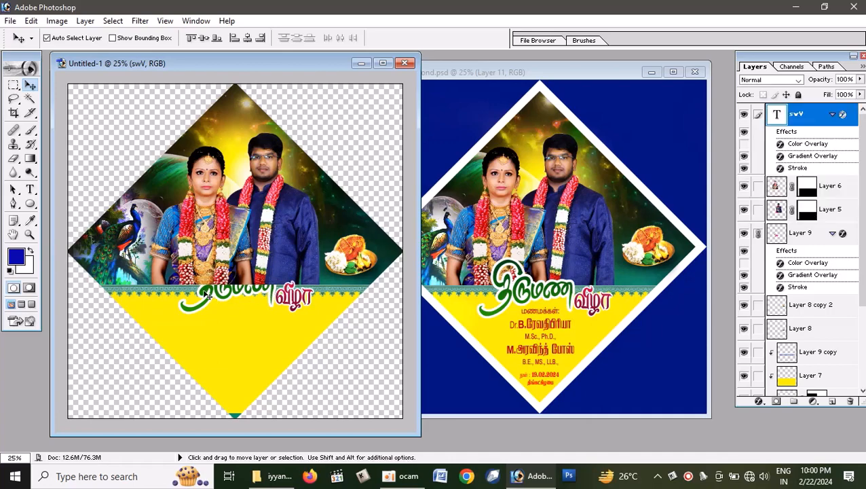
right_click(207, 294)
click(227, 301)
key(ctrl+shift+bracketright)
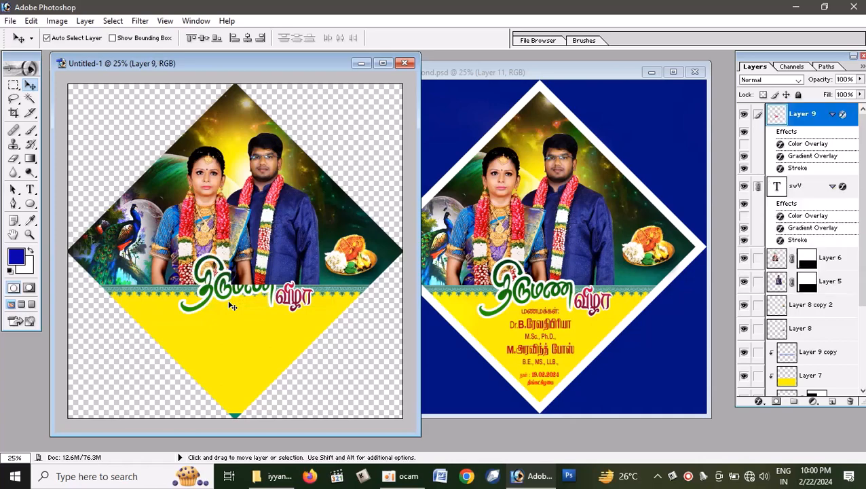
drag(229, 296, 223, 302)
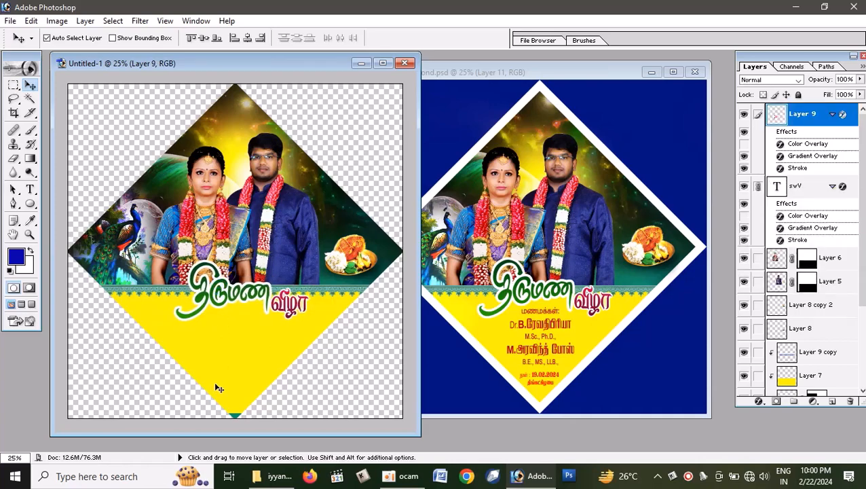
- Try to cover the diamond's bottom tip by moving the yellow block down, and nudge it back up to the photos' lower edge
click(235, 360)
mouse_move(236, 364)
mouse_down()
mouse_move(233, 372)
mouse_move(233, 361)
mouse_up()
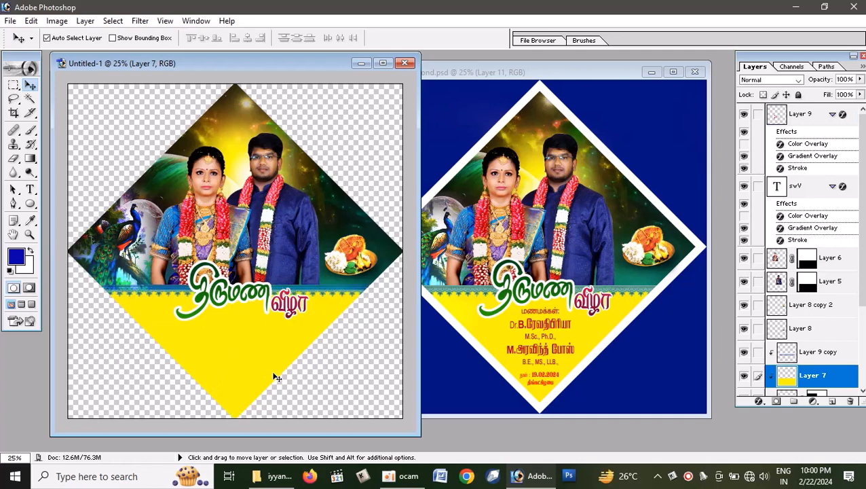
key(Up)
key(Up)
key(Up)
key(Up)
key(Up)
key(Up)
key(Up)
key(Up)
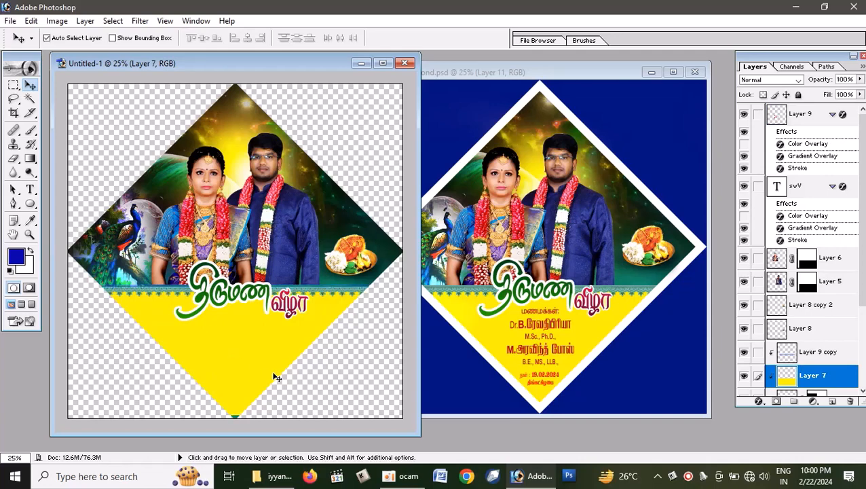
key(Up)
key(Up)
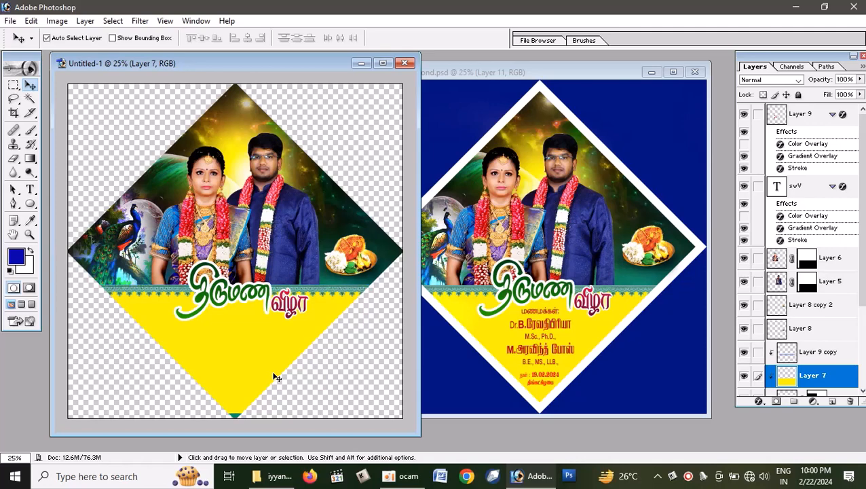
- Stretch the yellow block down to cover the diamond's bottom tip and widen it to 103.6% toward the canvas's left edge
key(ctrl+t)
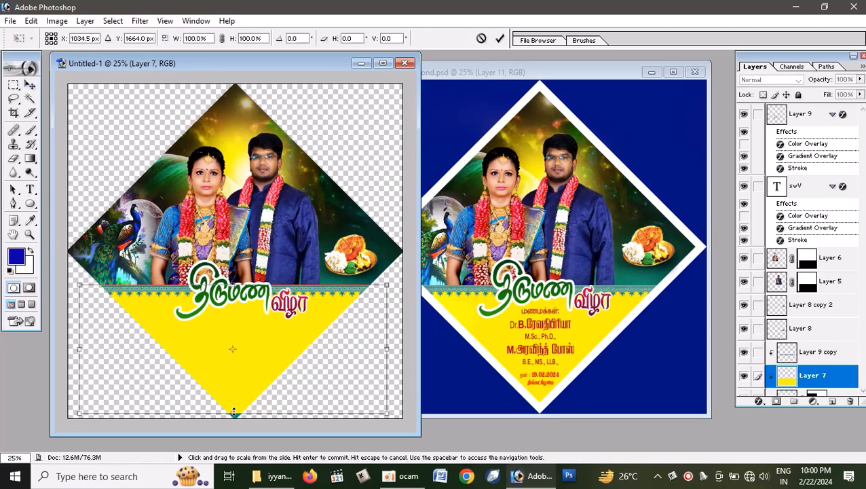
drag(233, 412, 235, 418)
key(Return)
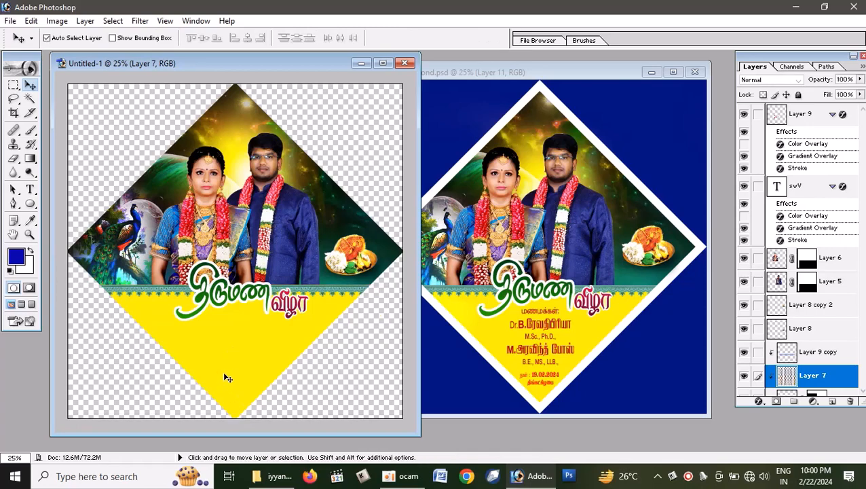
key(ctrl+t)
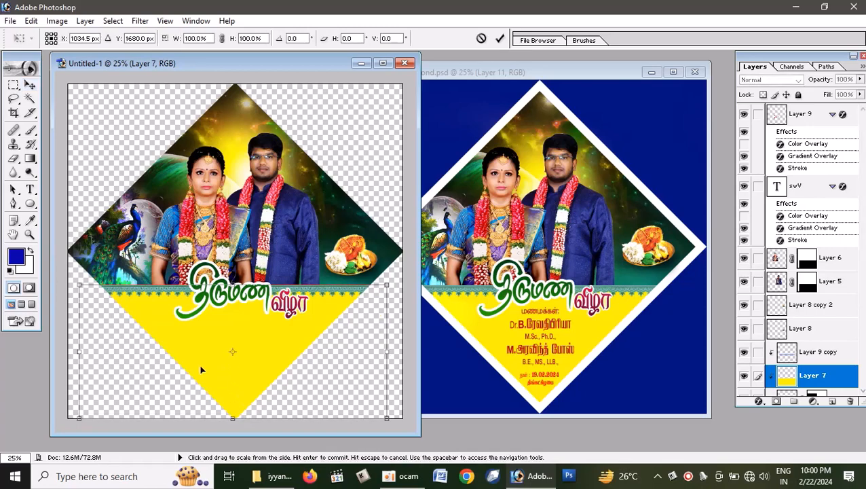
drag(79, 352, 71, 352)
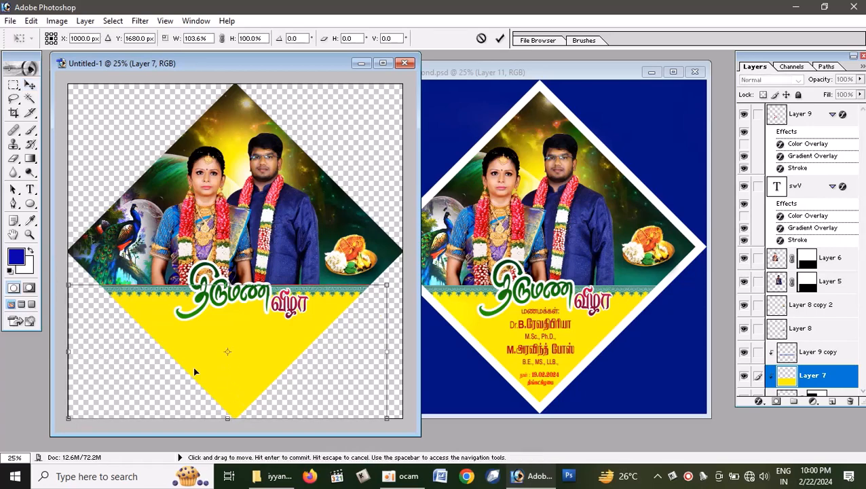
key(Return)
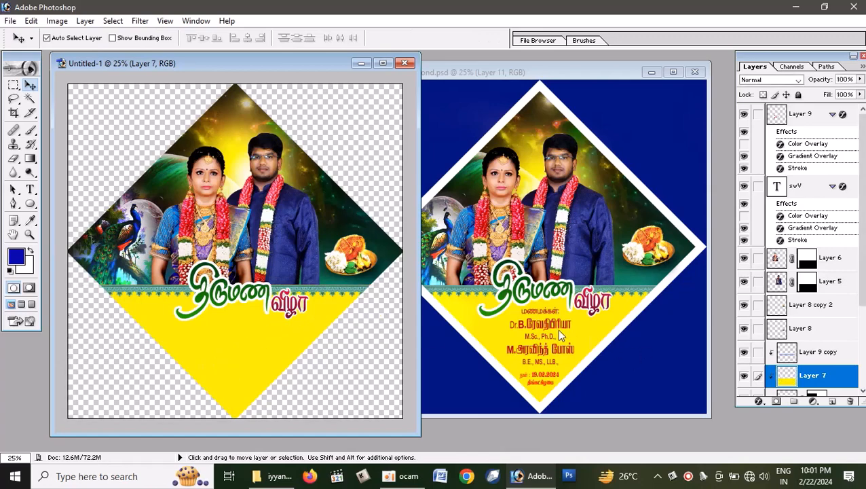
- Copy the couple's names text with its linked date text from 5 x 5 daimond.psd onto the yellow area below the title
click(546, 323)
click(545, 323)
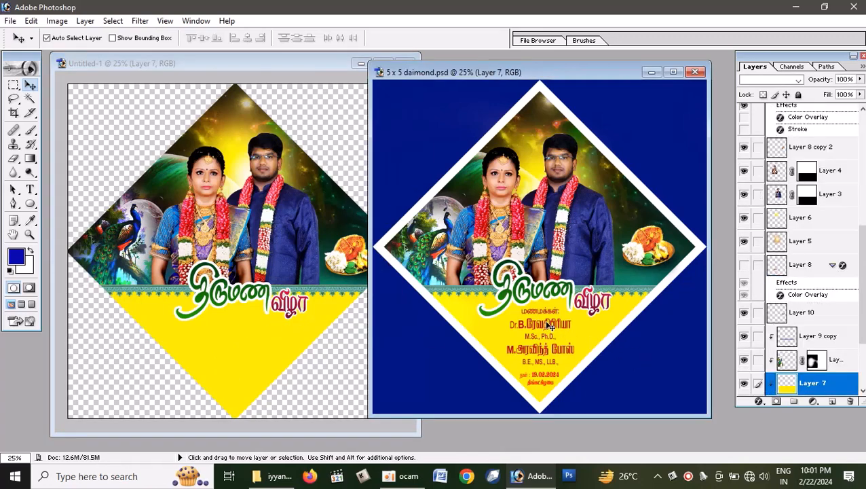
click(547, 325)
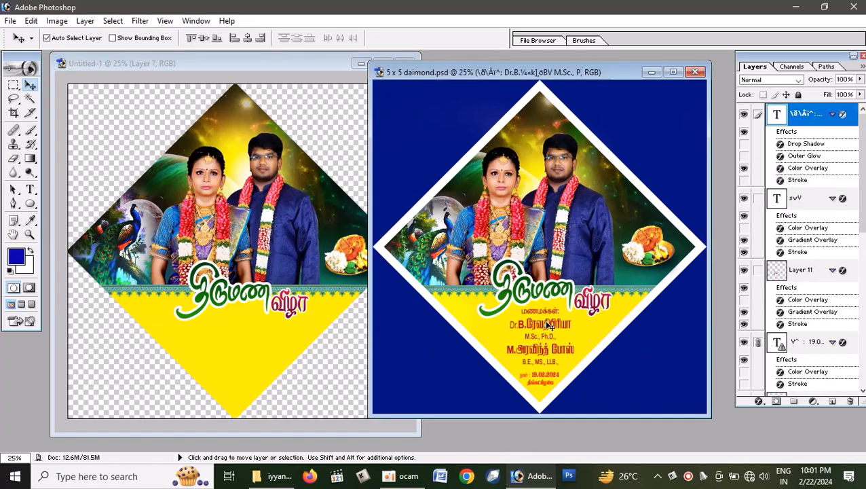
click(547, 325)
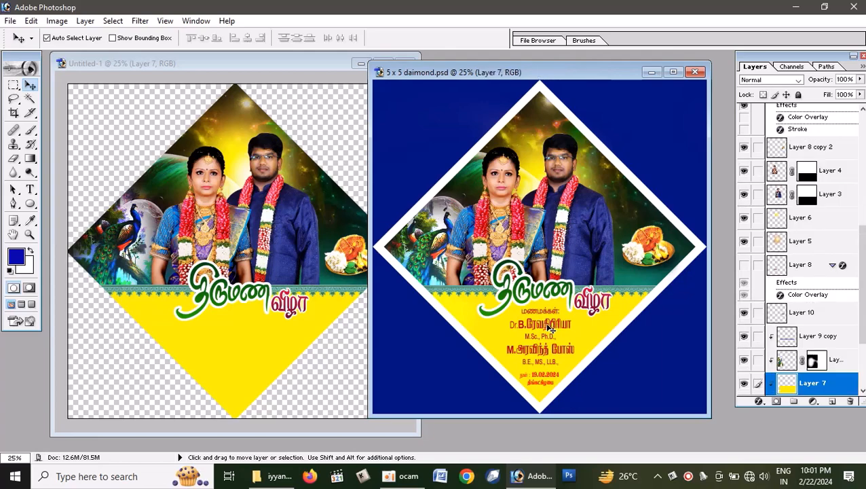
right_click(550, 328)
click(557, 332)
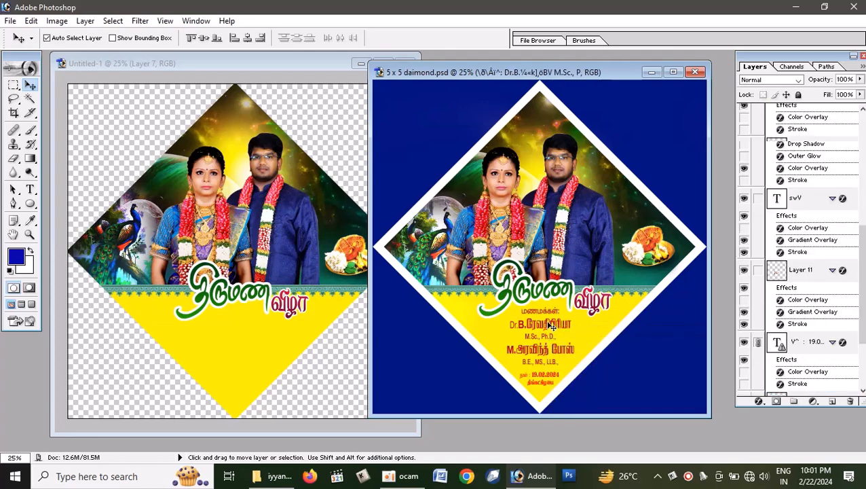
click(551, 327)
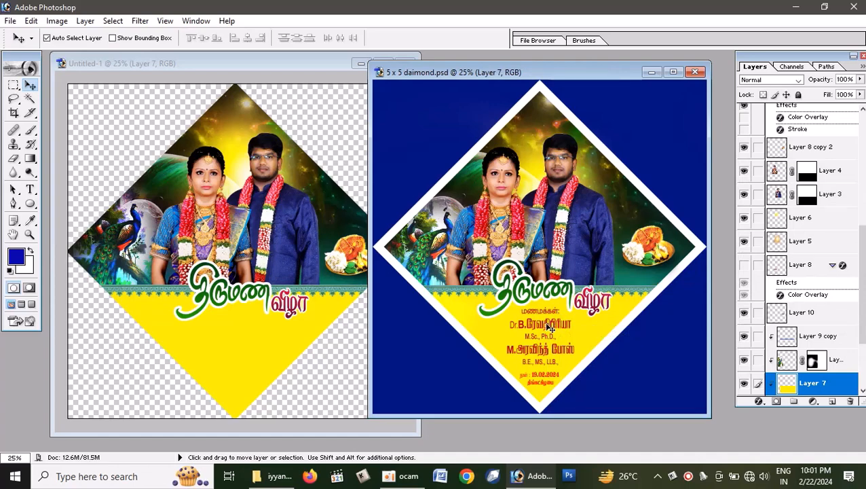
right_click(550, 328)
click(558, 332)
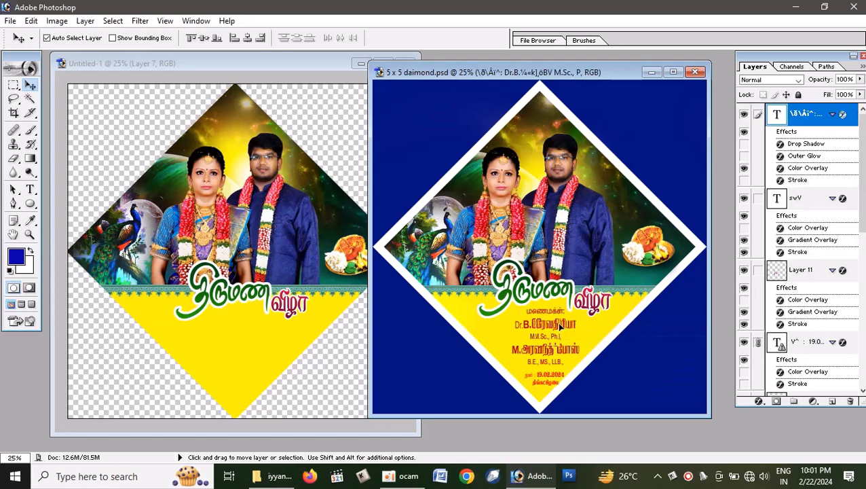
drag(560, 327, 239, 349)
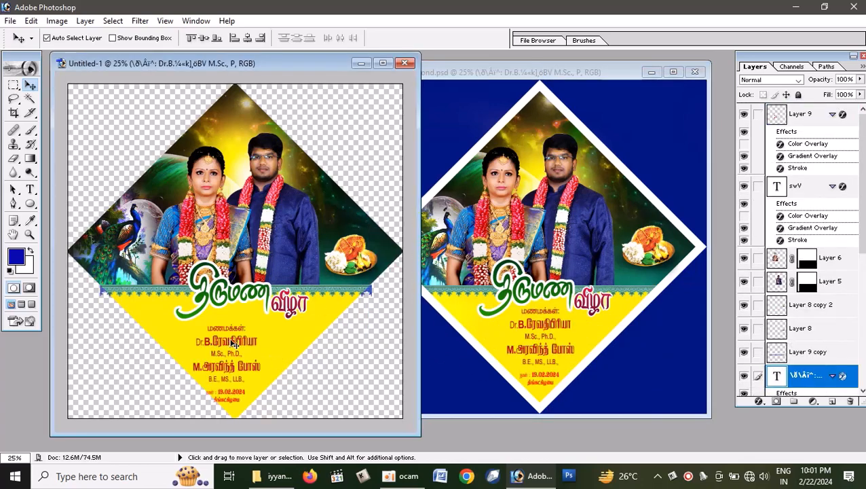
- Try to clip the lace border, Layer 9 copy, to the couple's names text and raise it above Layer 8 copy 2
click(243, 351)
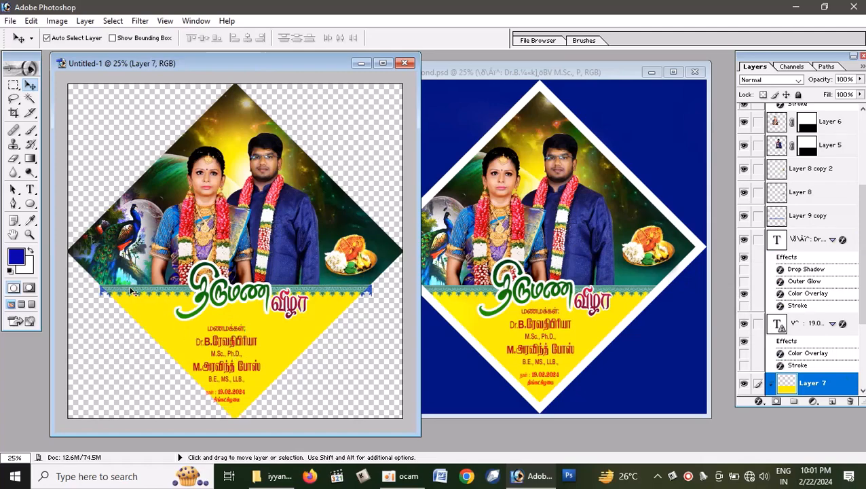
click(32, 237)
double_click(216, 372)
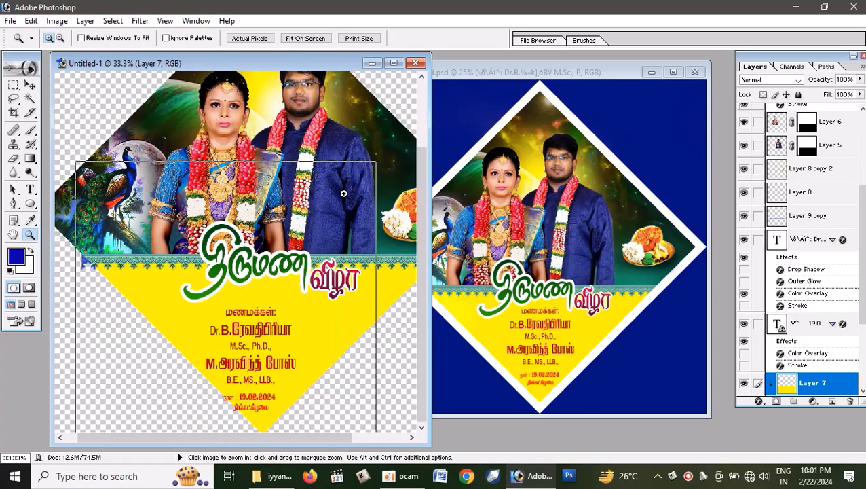
click(393, 63)
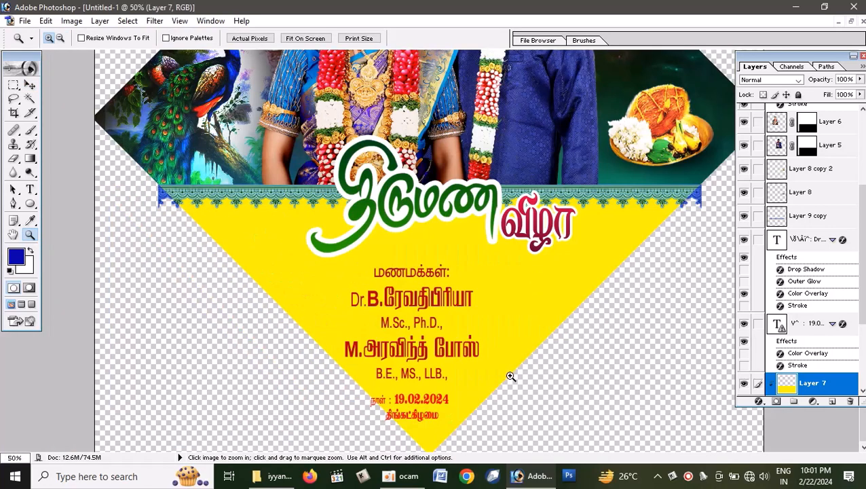
click(29, 84)
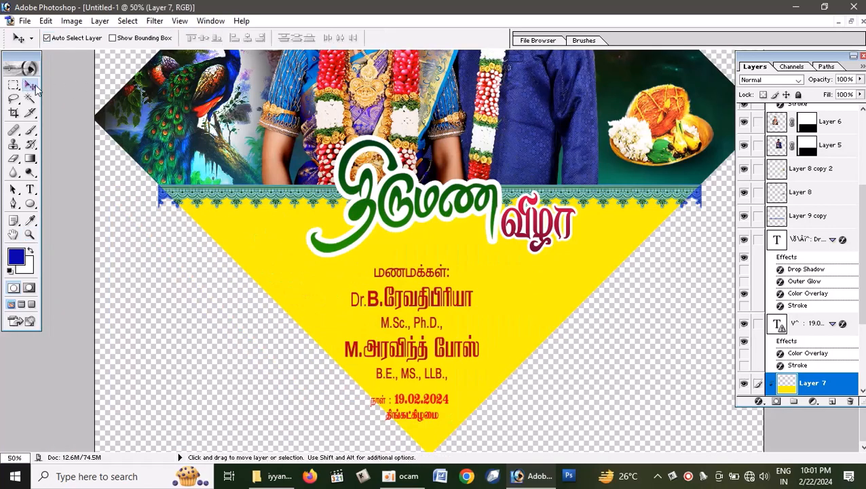
click(669, 195)
key(ctrl+g)
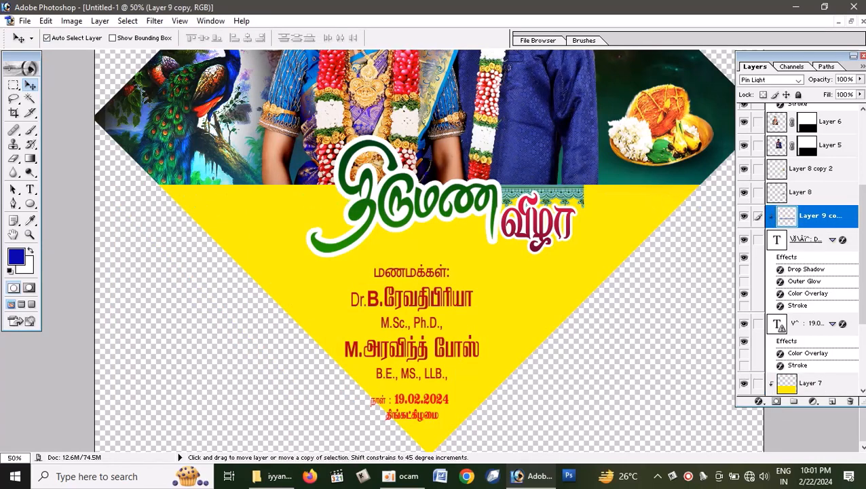
key(ctrl+bracketright)
key(ctrl+bracketright)
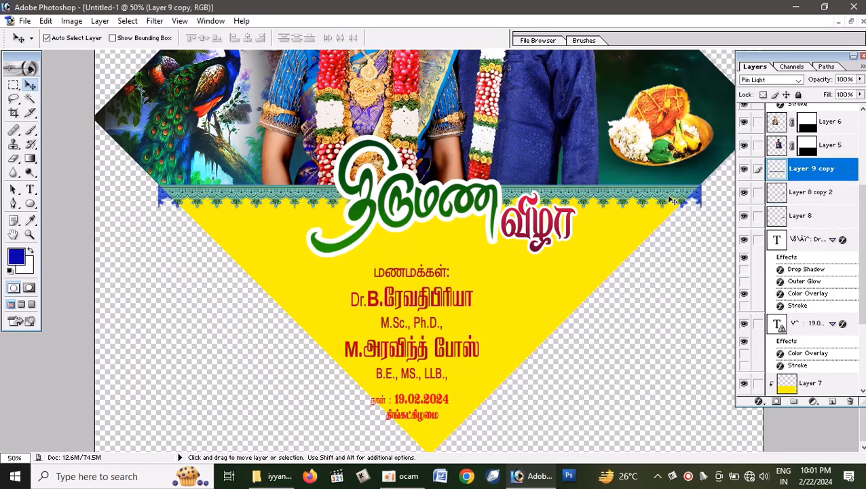
- Move the lace border, Layer 9 copy, beneath the text layers to just above Layer 7 and clip it to the diamond
key(ctrl+bracketleft)
key(ctrl+bracketleft)
key(ctrl+bracketleft)
key(ctrl+bracketleft)
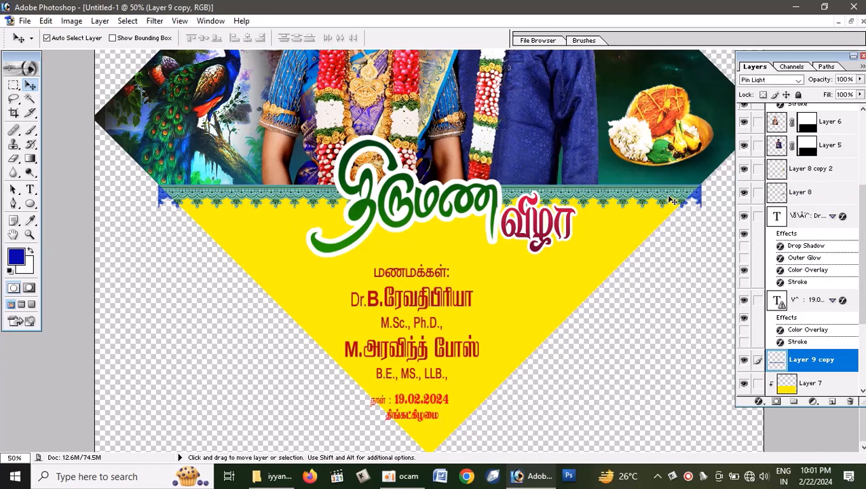
key(ctrl+bracketleft)
key(ctrl+bracketright)
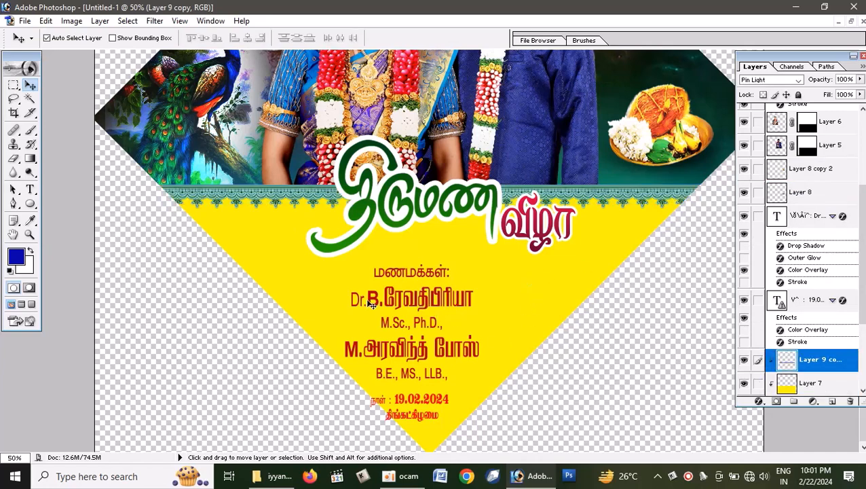
- Move the couple's names text and its linked date text up and slightly right, centring them below the title inside the diamond
drag(378, 299, 399, 272)
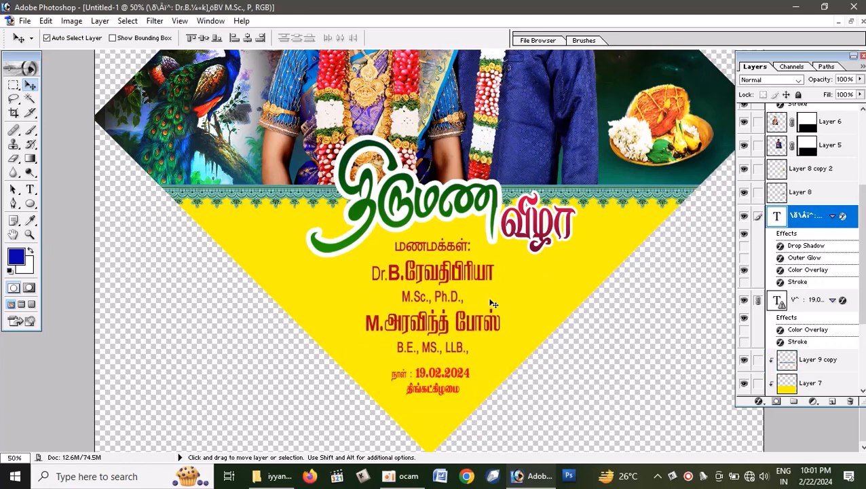
key(ctrl+minus)
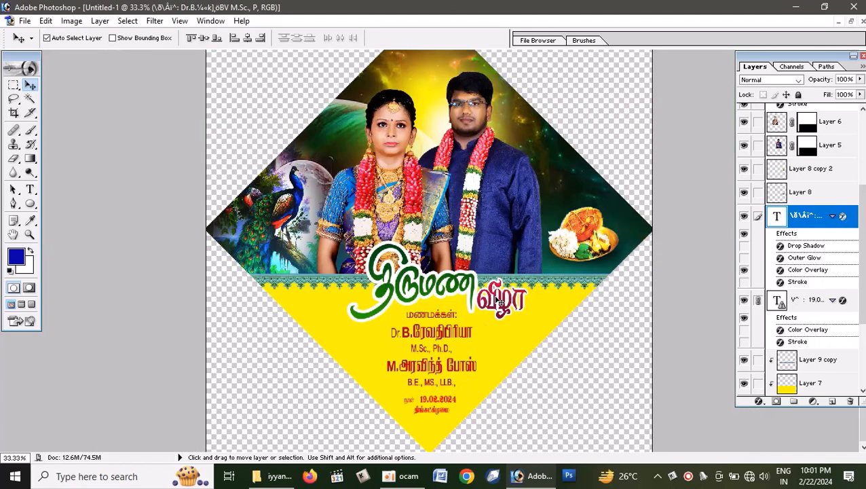
key(ctrl+minus)
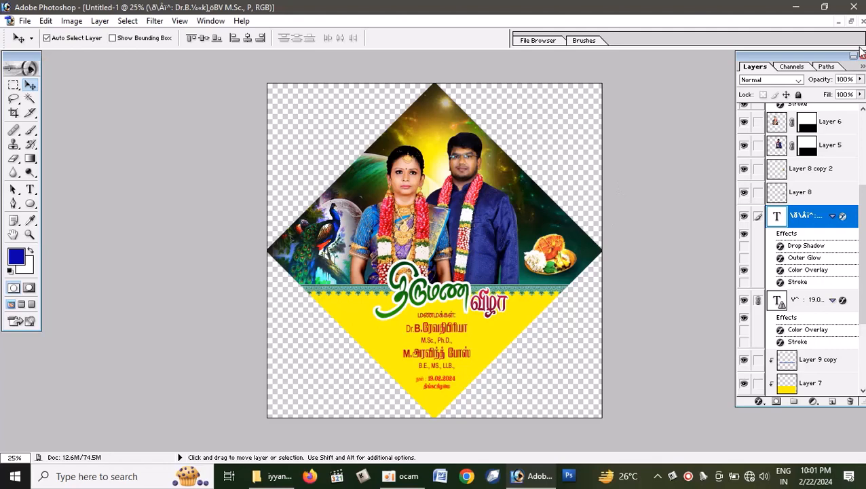
click(851, 23)
click(604, 230)
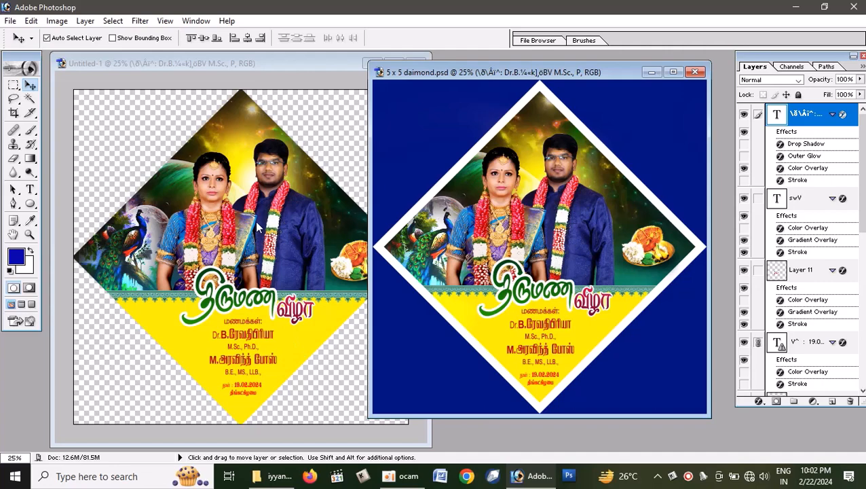
click(321, 225)
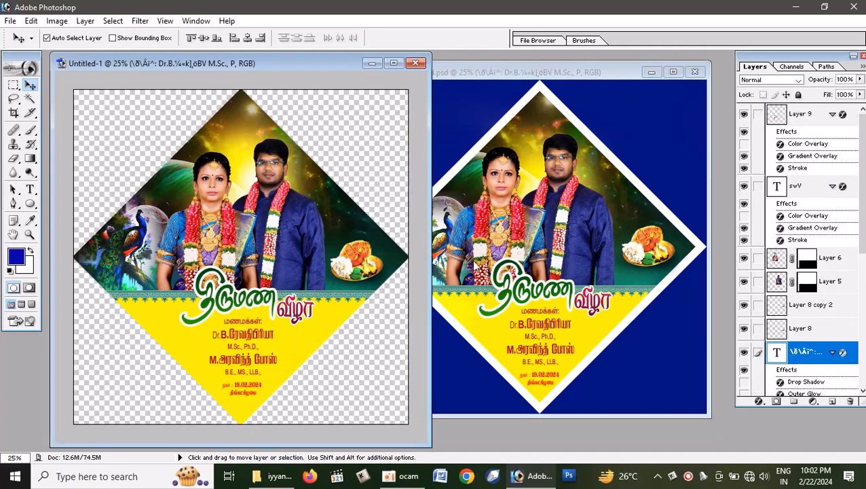
scroll(791, 353, down, 5)
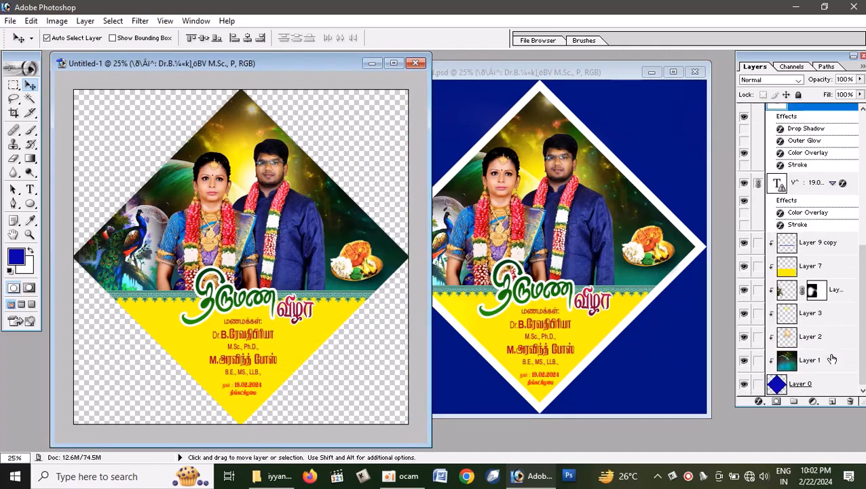
click(814, 387)
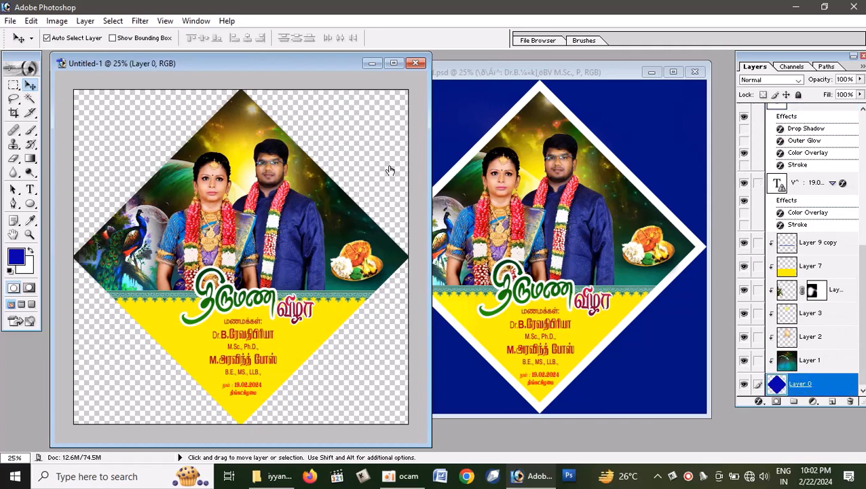
double_click(796, 386)
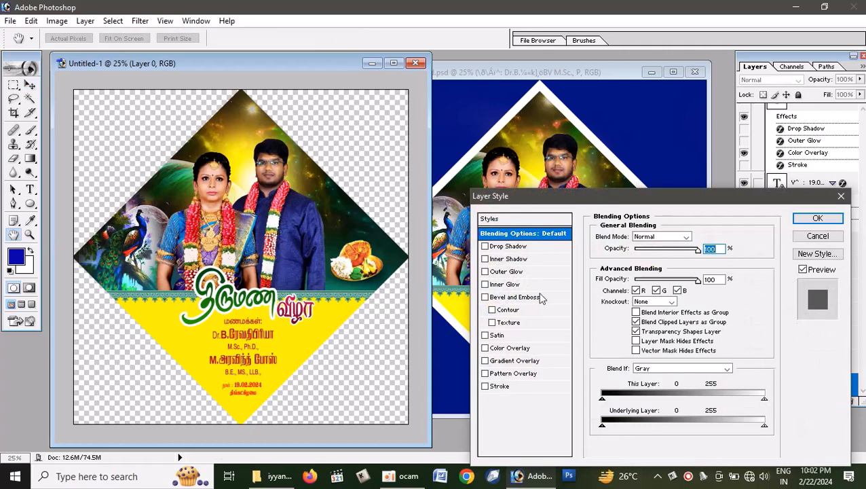
click(817, 236)
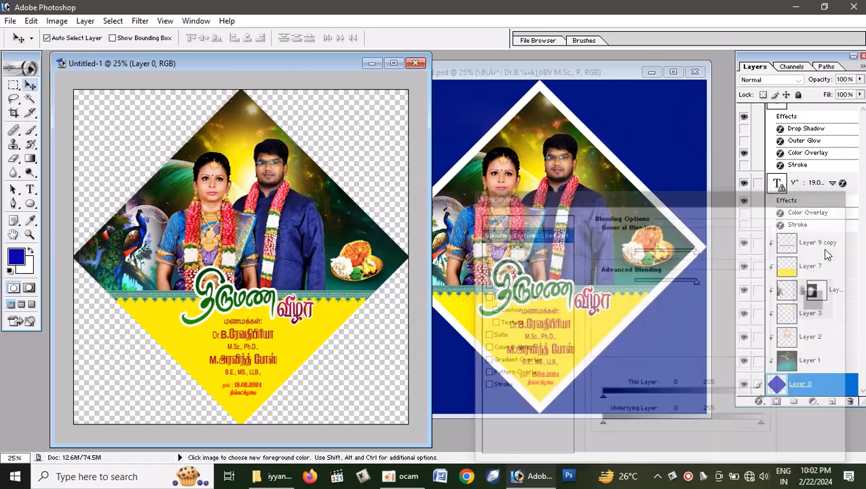
- Add a new layer filled with the blue foreground colour and place it beneath the diamond, Layer 0
key(shift)
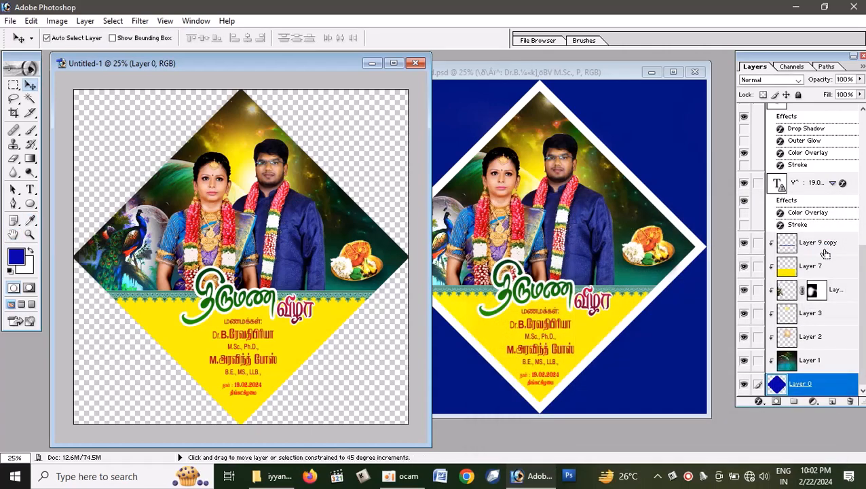
key(ctrl+shift+n)
key(Return)
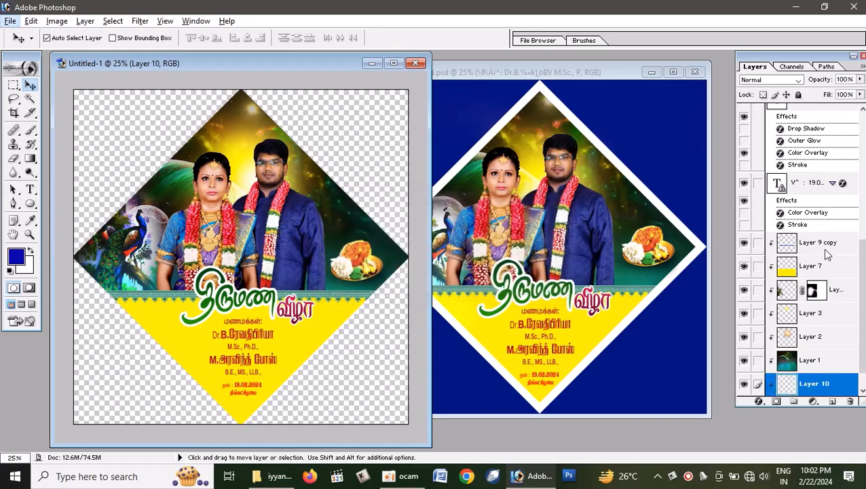
key(alt+BackSpace)
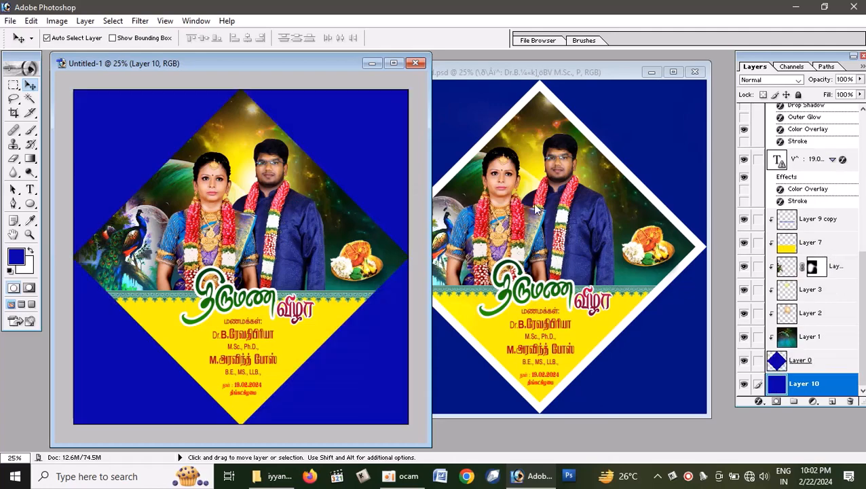
- Add a Stroke effect to the diamond, Layer 0, and set its colour to white (FFFFFF)
click(824, 366)
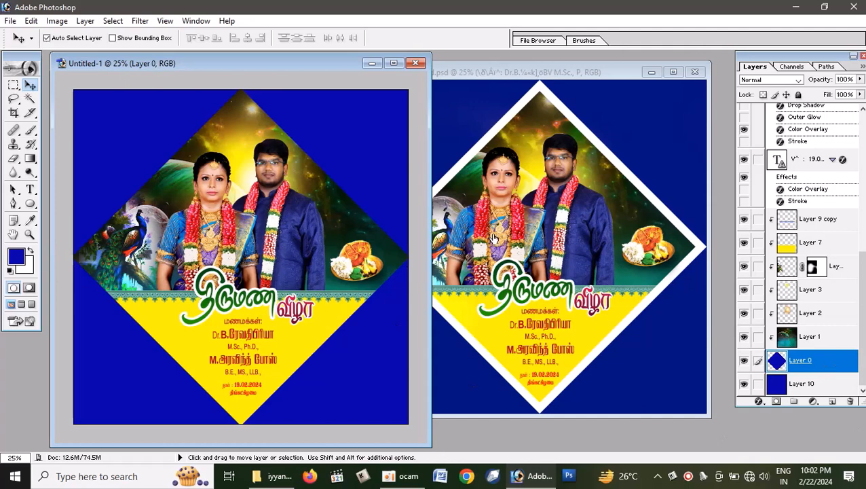
key(h)
double_click(832, 367)
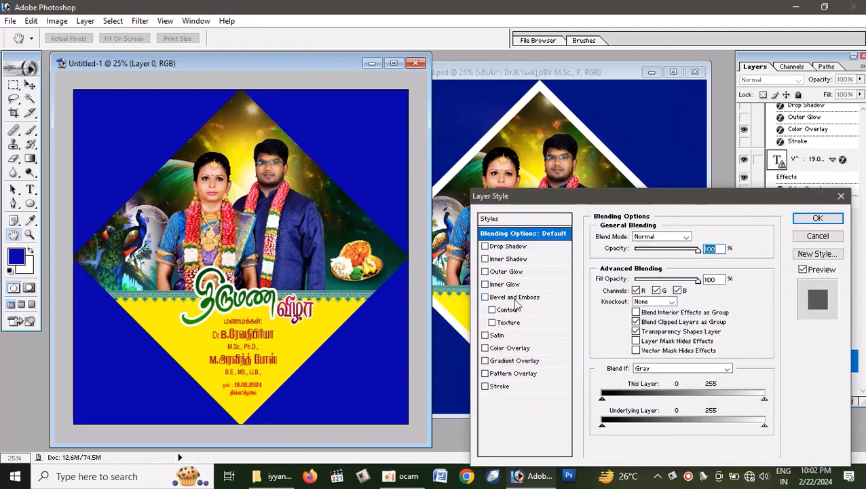
click(505, 387)
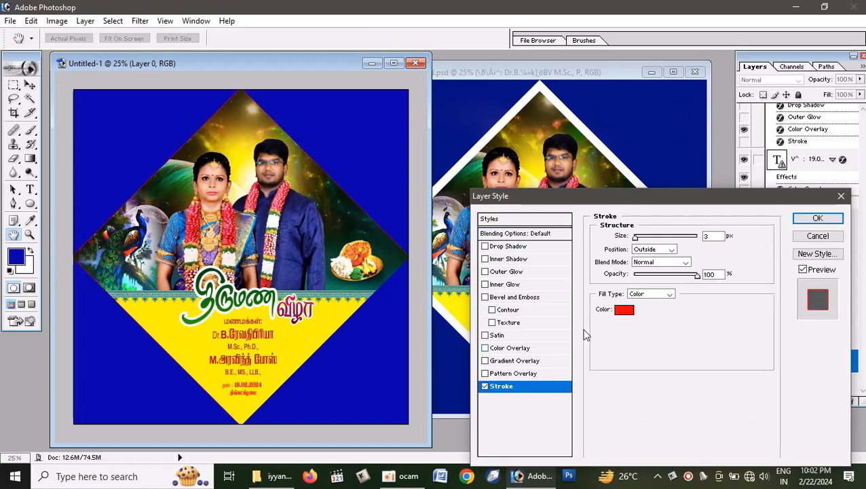
click(623, 310)
drag(504, 294, 500, 217)
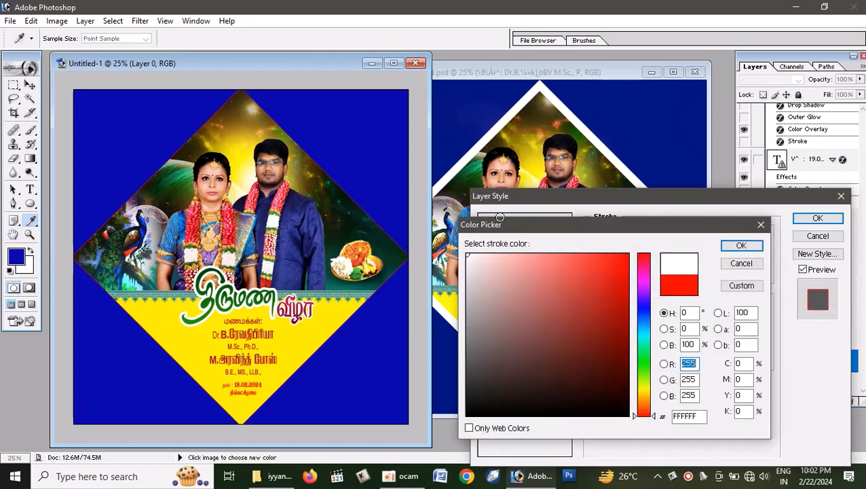
click(740, 245)
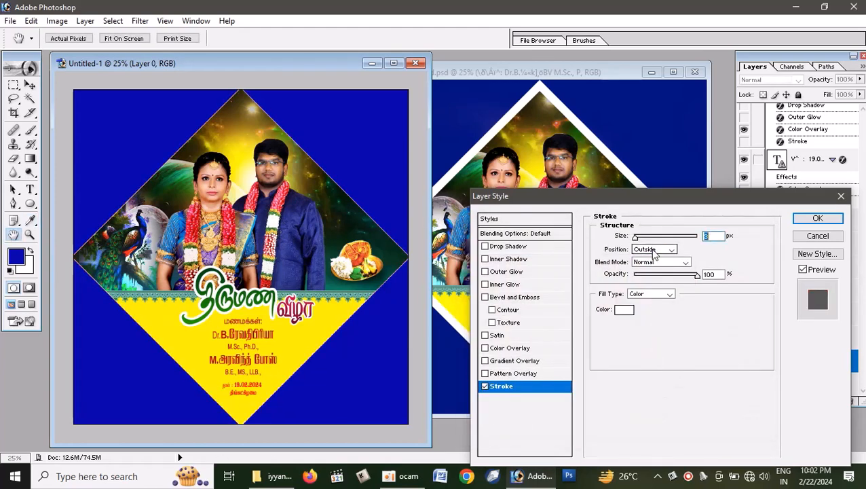
- Set the diamond's stroke position to Inside and its size to 23 px, and apply the layer style
click(653, 250)
click(651, 262)
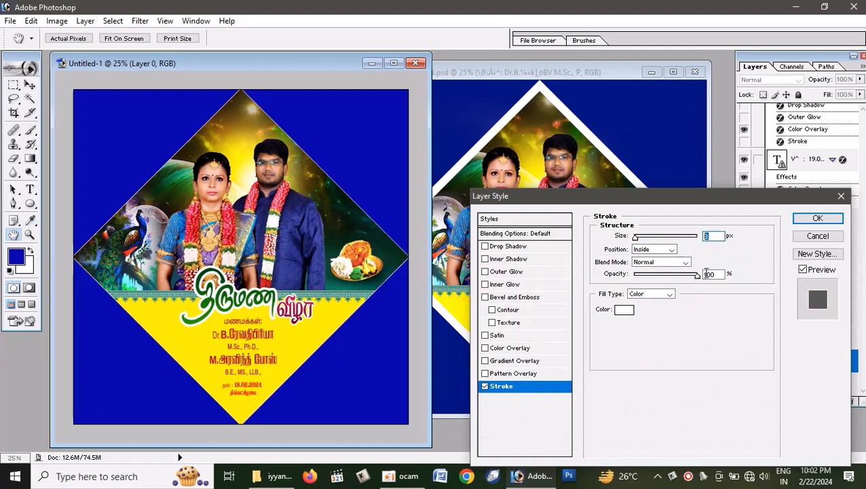
key(Up)
key(Up)
key(Up)
key(Up)
key(Up)
key(Up)
key(Up)
key(Up)
key(Up)
key(Up)
key(Up)
key(Up)
key(Up)
key(Up)
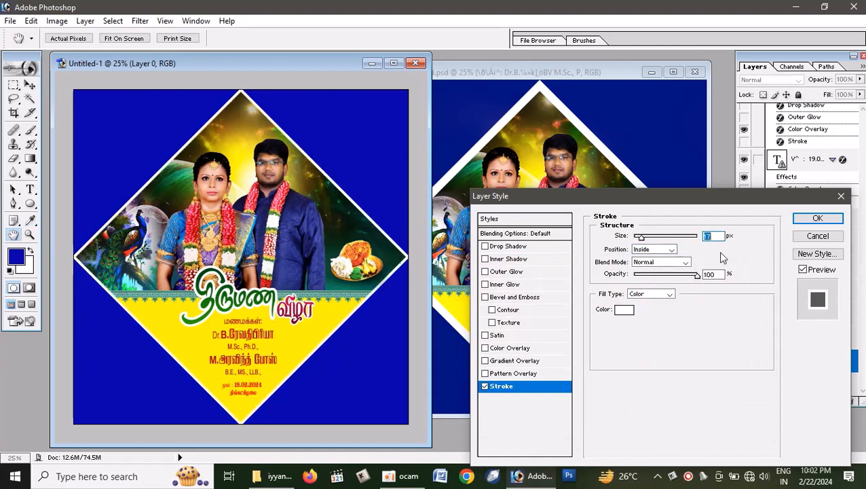
key(Up)
key(Up)
key(Up)
key(Up)
key(Up)
key(Up)
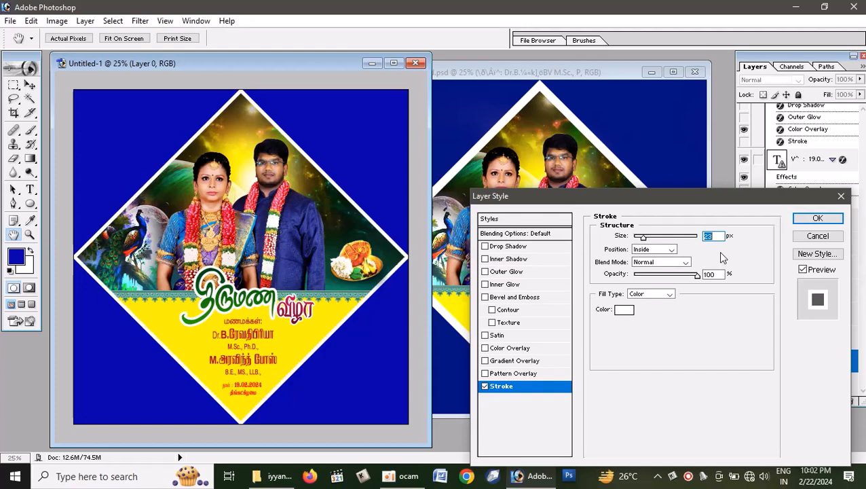
click(818, 218)
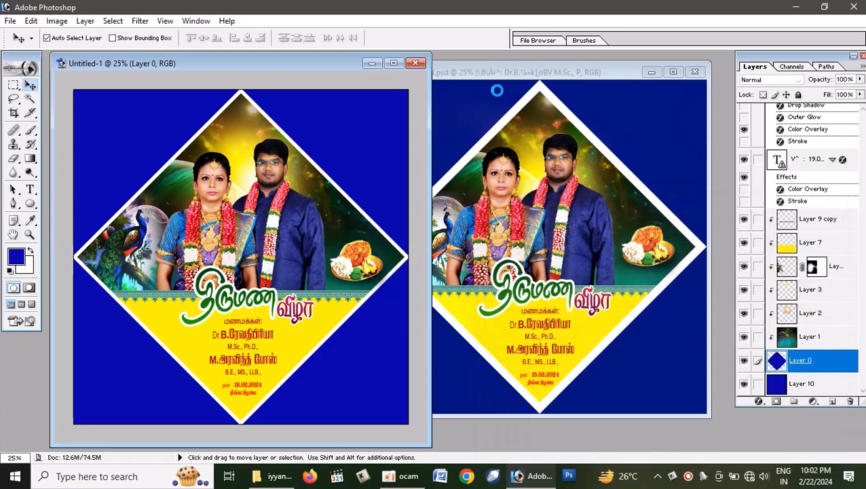
- Maximize the new design's window and hide the blue background, Layer 10
click(393, 63)
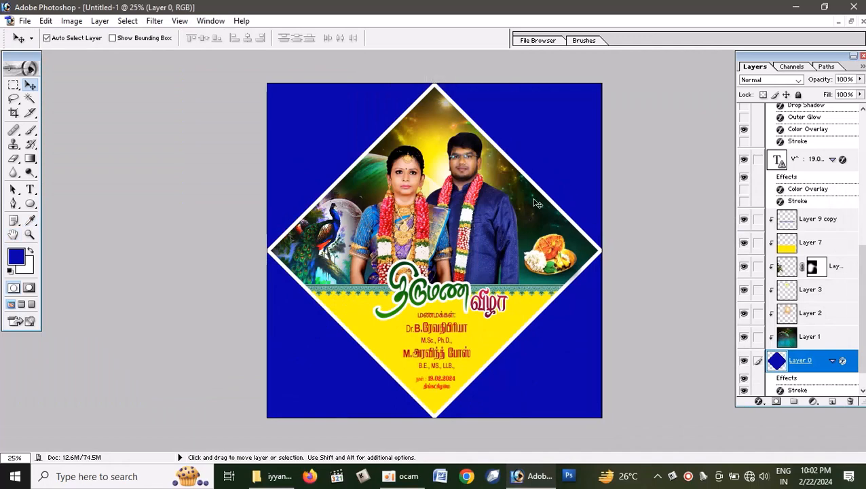
click(862, 389)
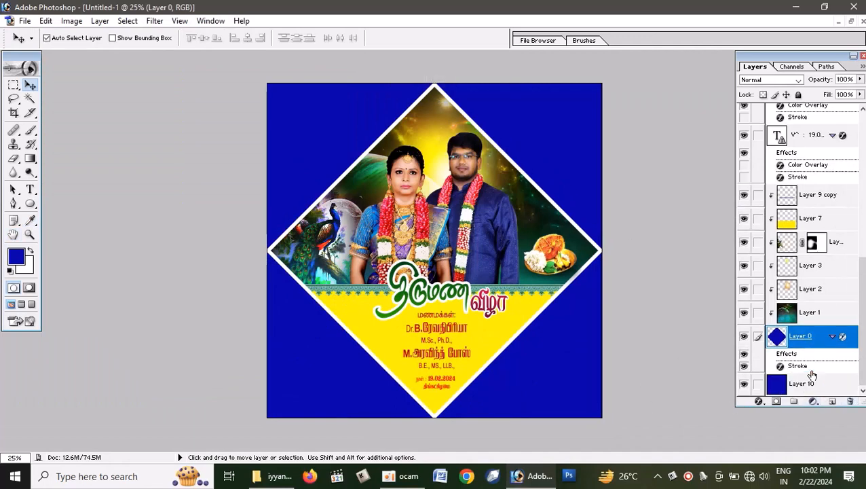
click(744, 385)
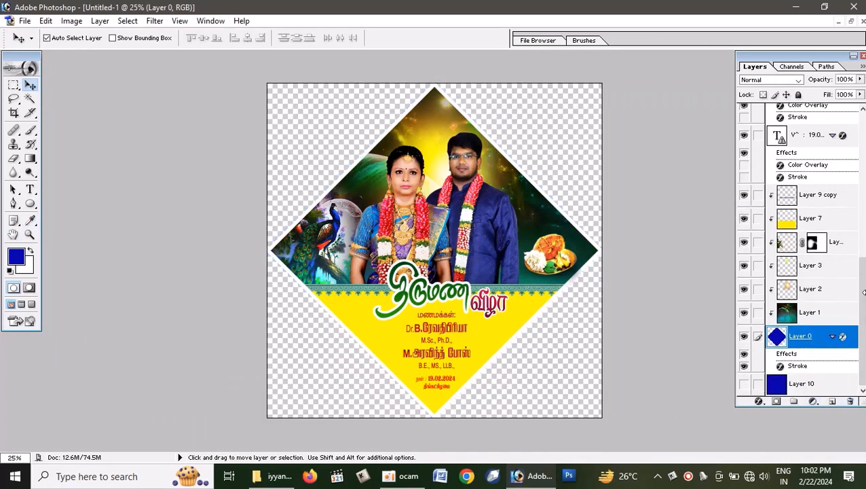
- Save a copy of the design on the Desktop in JPEG format, named 5 x 5 dai.jpg
click(25, 21)
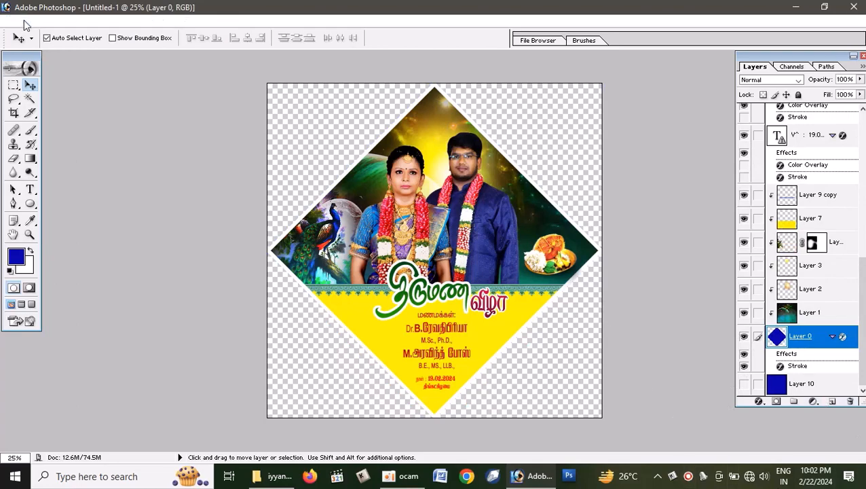
click(62, 140)
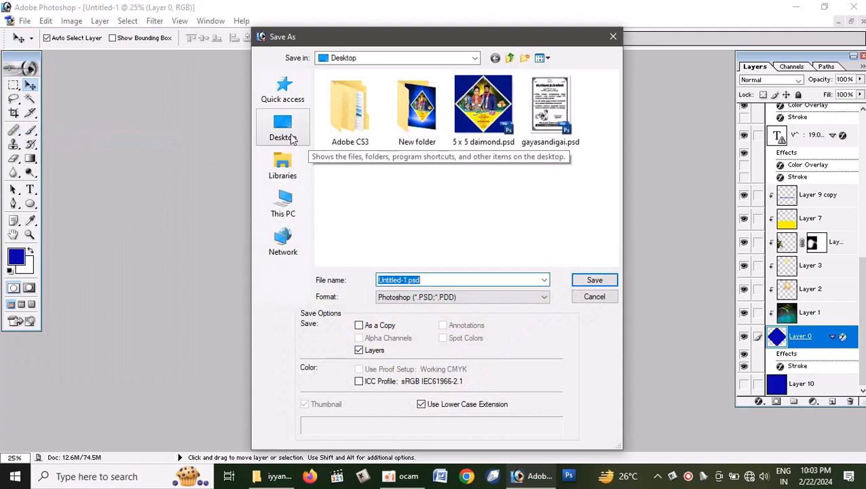
click(305, 138)
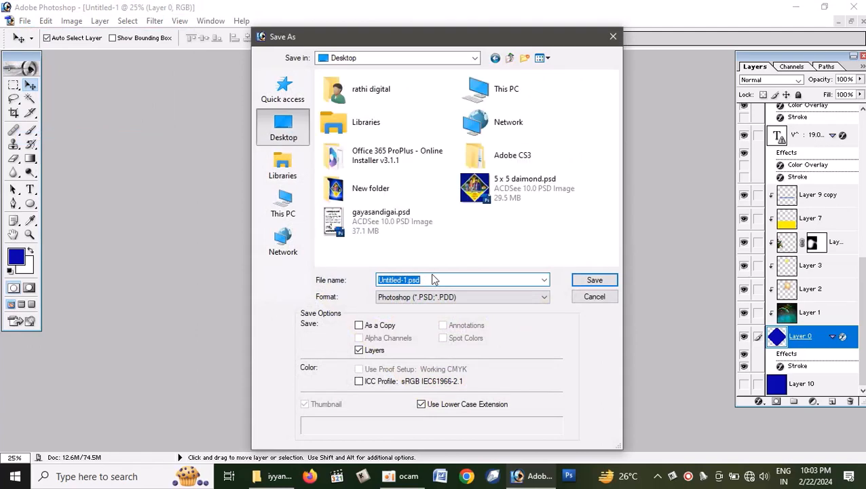
text(5 x 5 dai)
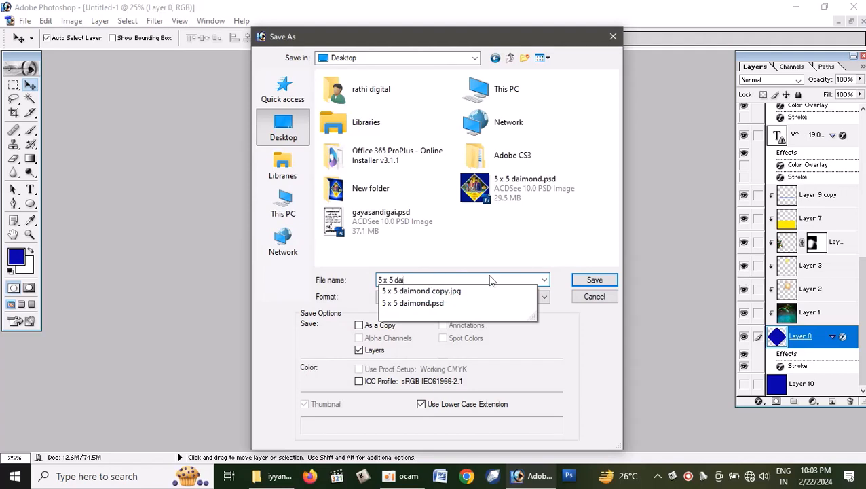
click(530, 258)
click(459, 299)
click(429, 353)
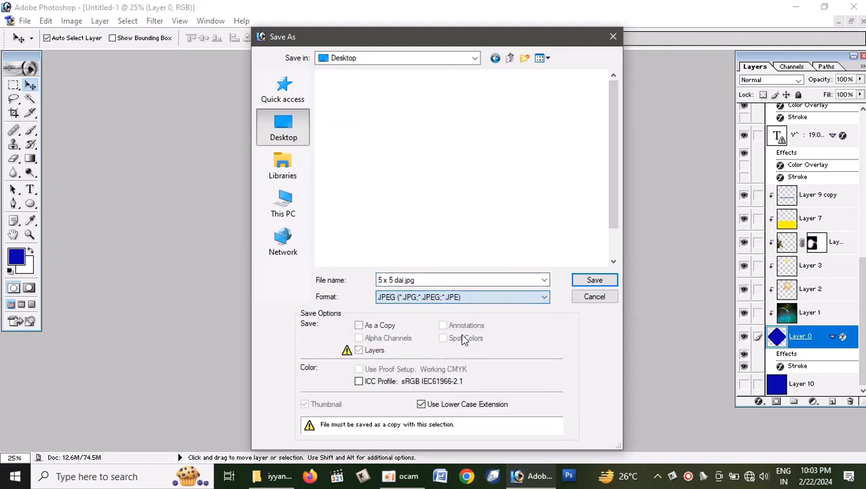
click(591, 279)
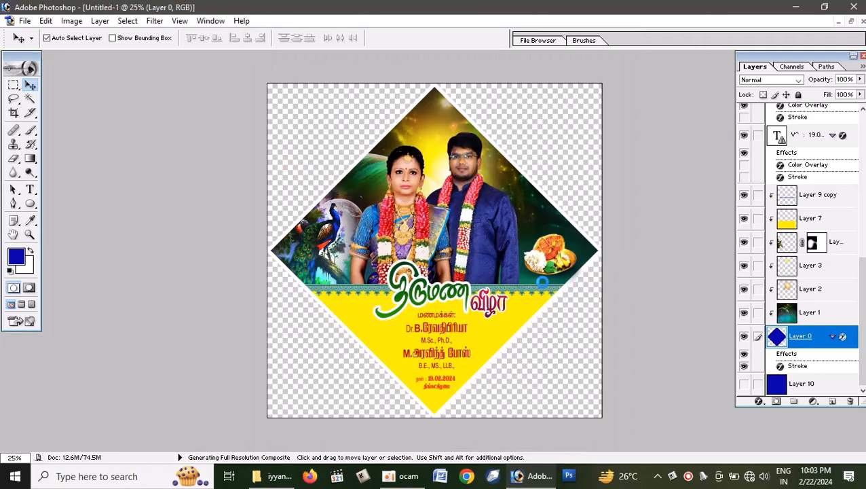
click(524, 150)
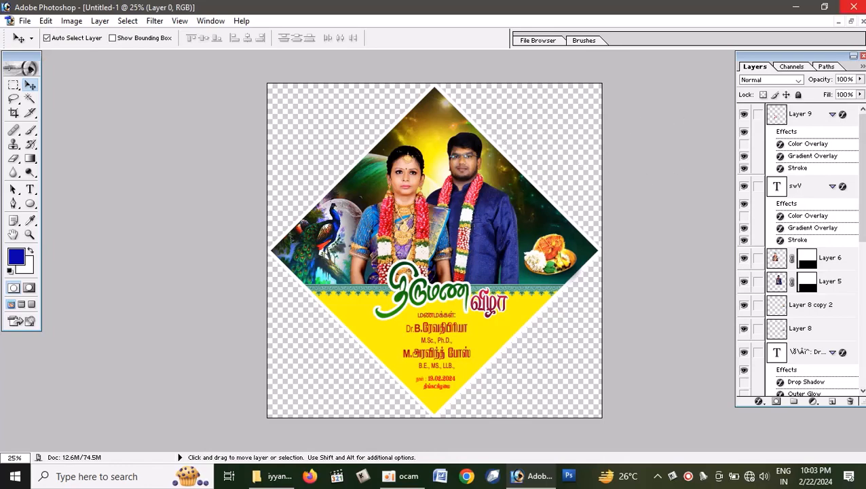
- Close the new design and the 5 x 5 daimond.psd document without saving changes
click(853, 7)
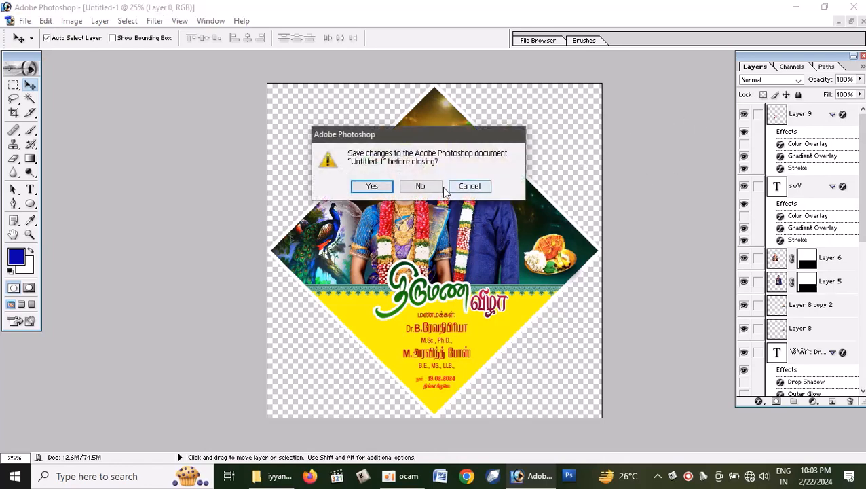
click(421, 186)
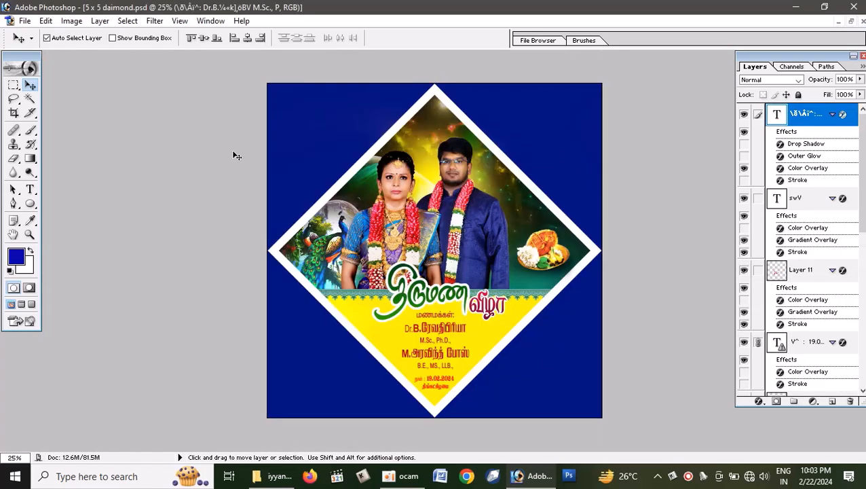
click(863, 22)
click(427, 189)
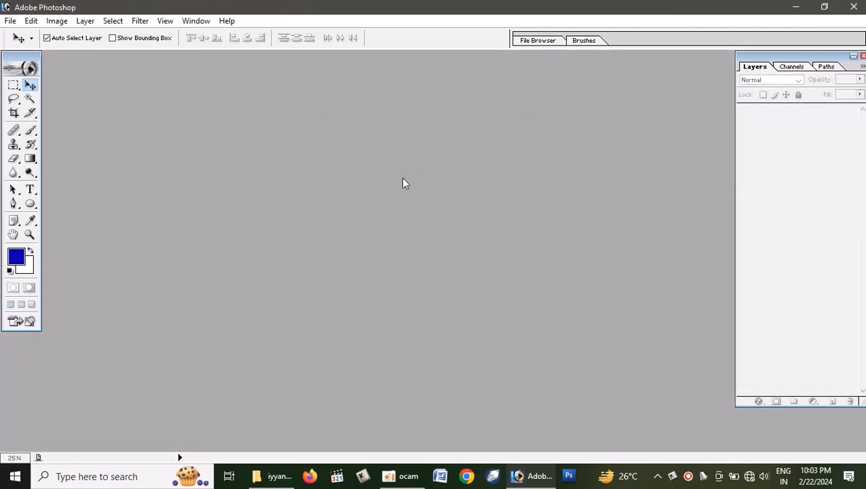
- Open 5 x 5 dai.jpg from the Desktop and maximize its window
double_click(396, 192)
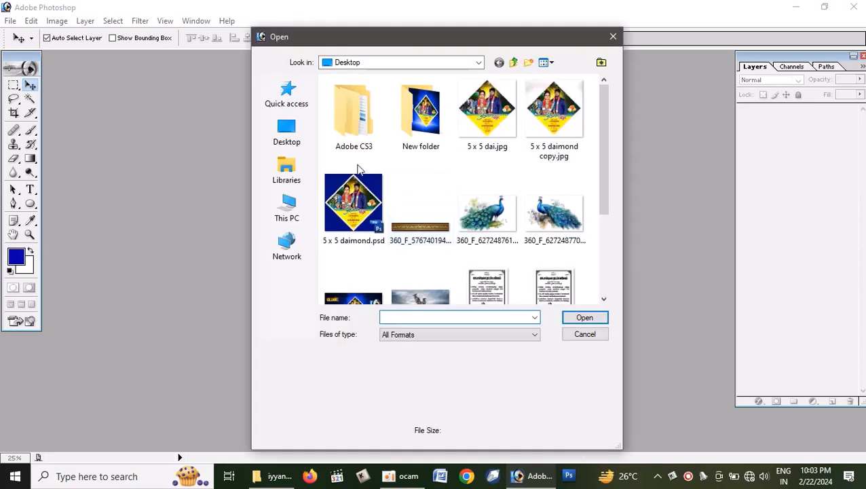
click(498, 159)
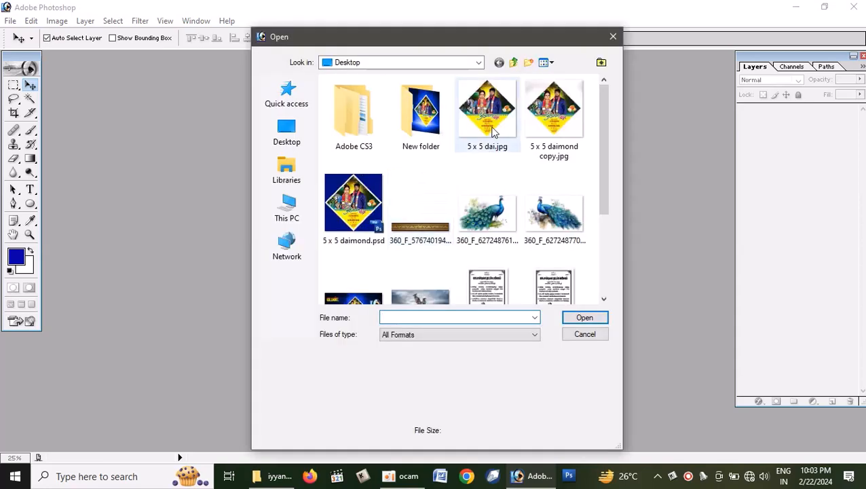
click(586, 317)
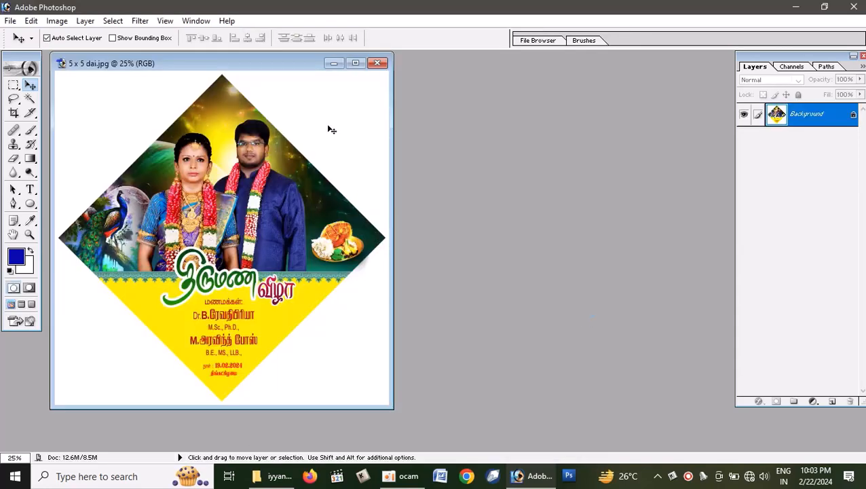
click(355, 63)
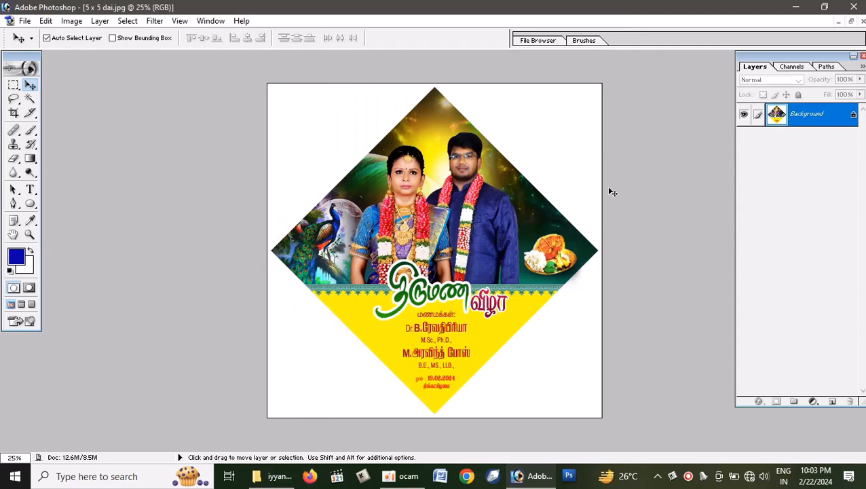
- Convert the background into an editable layer, Layer 0, and rotate it 45 degrees clockwise so the diamond sits square
double_click(826, 130)
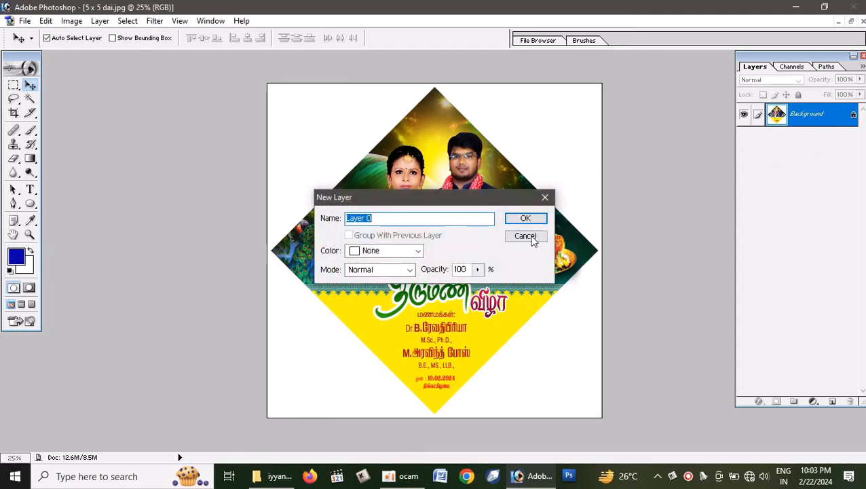
key(Return)
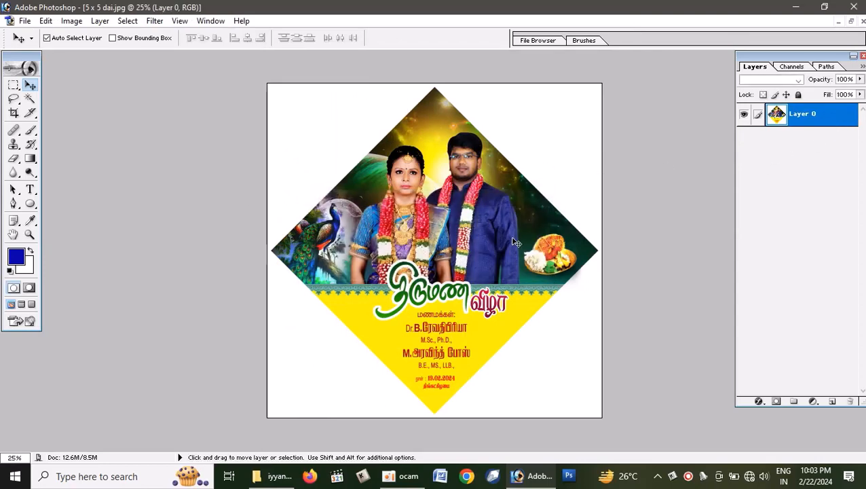
key(ctrl+t)
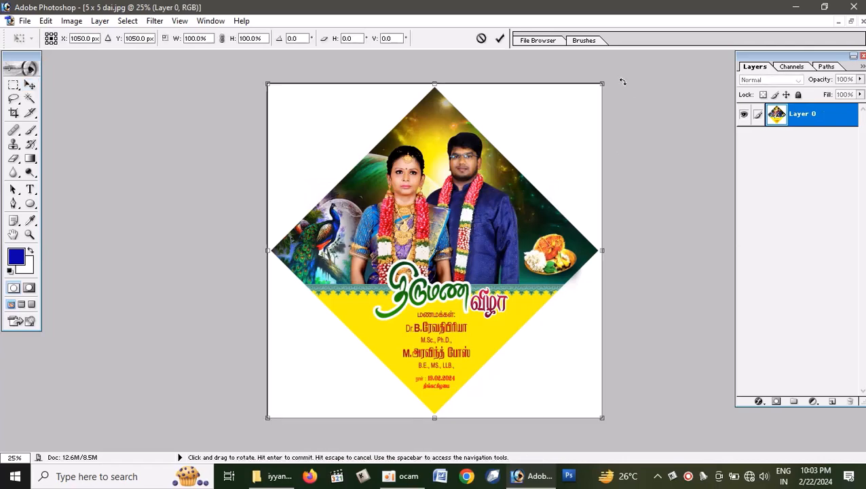
drag(631, 93, 644, 193)
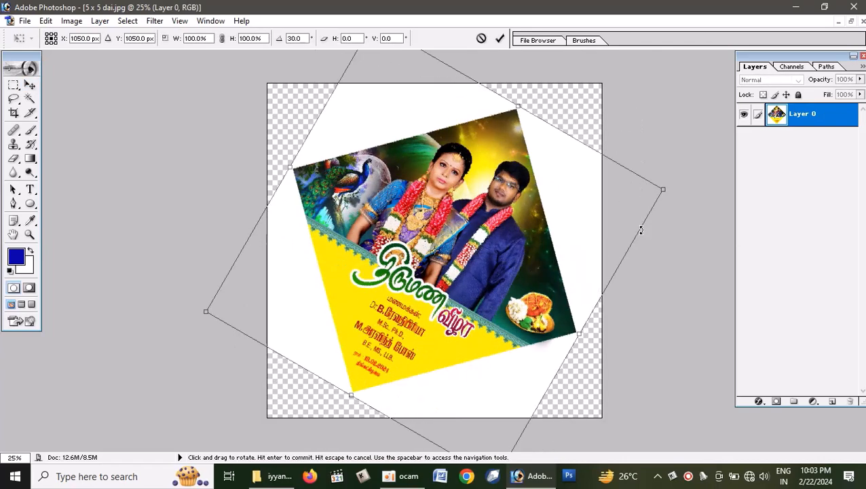
drag(640, 231, 641, 237)
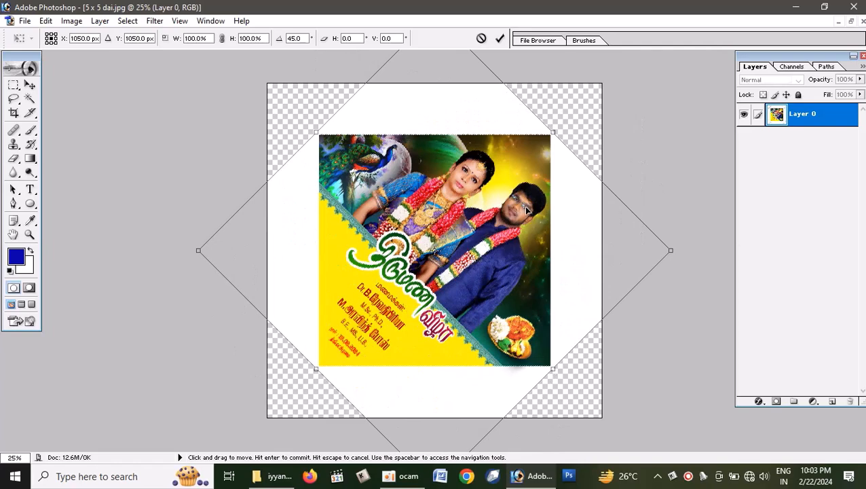
key(Return)
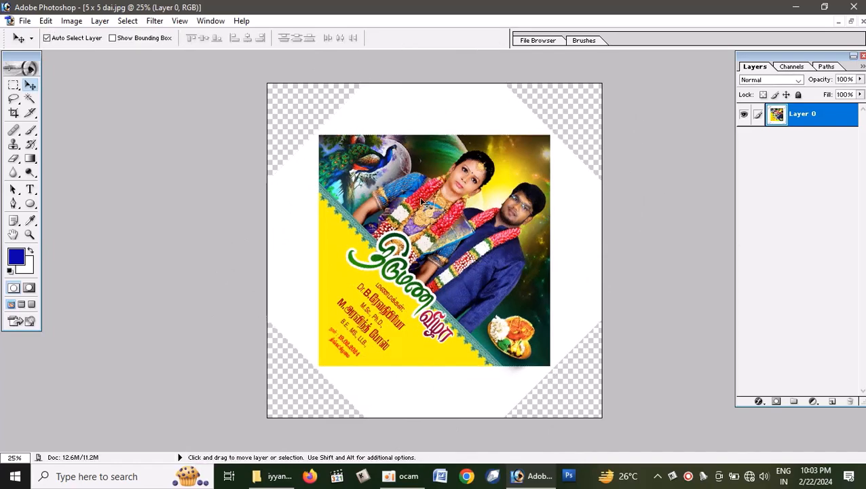
- Resize the canvas to 5 inches wide by 5 inches high from the centre anchor, accepting the clipping
click(71, 21)
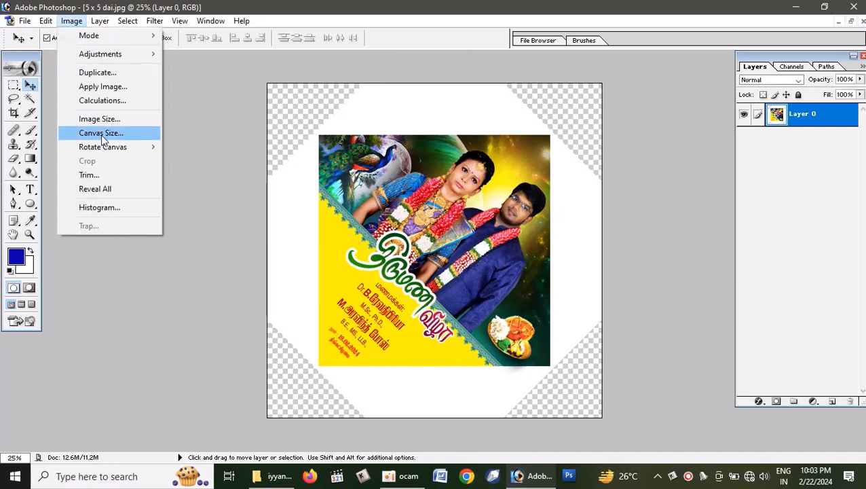
click(100, 134)
text(5)
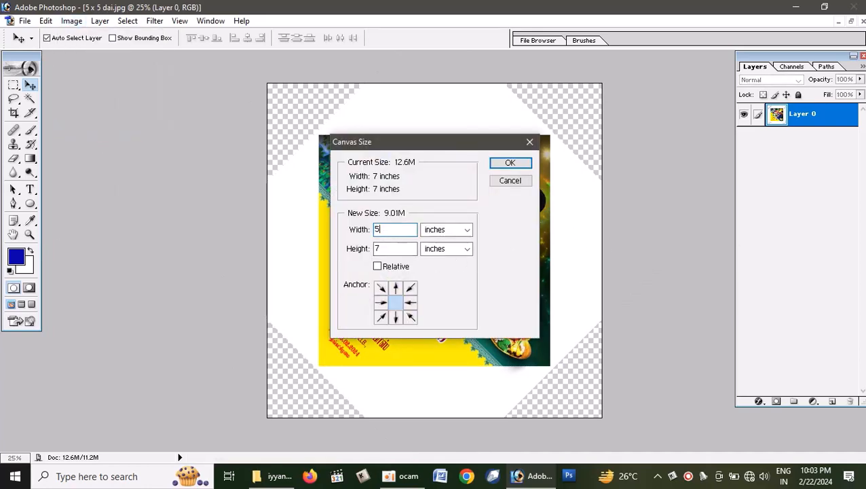
key(Tab)
key(Tab)
text(5)
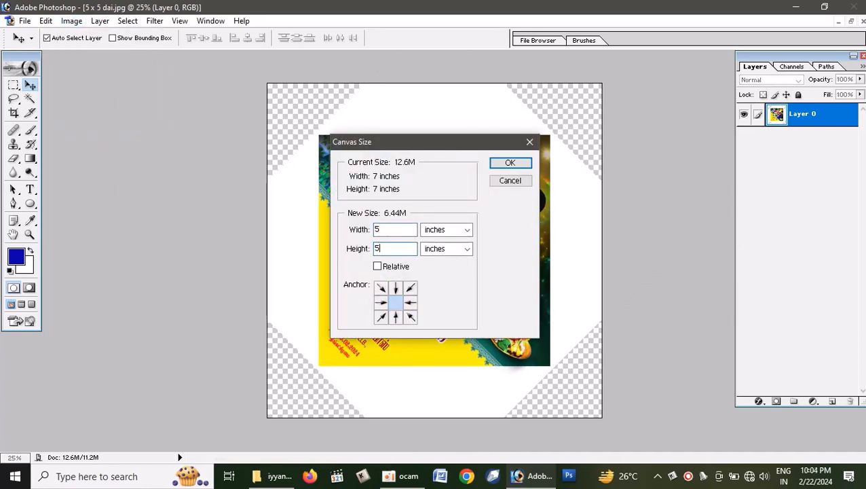
key(Return)
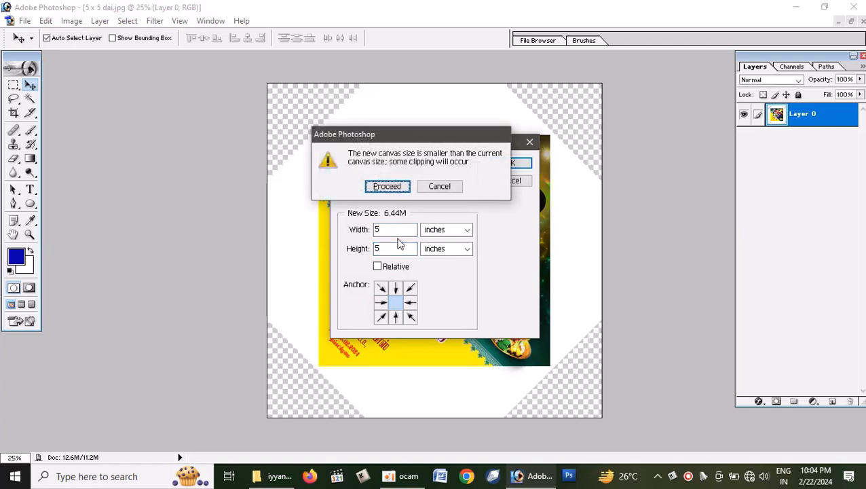
key(Return)
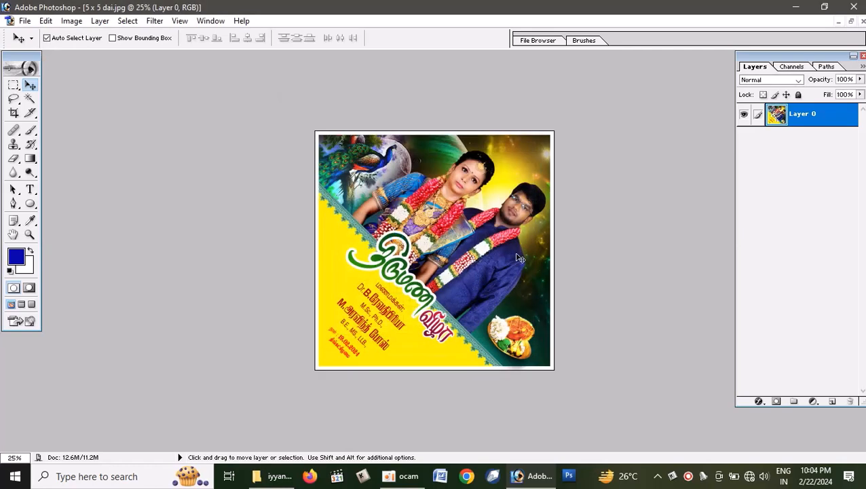
- Crop the image to the full canvas bounds to discard the layer content outside them
key(c)
drag(301, 121, 701, 448)
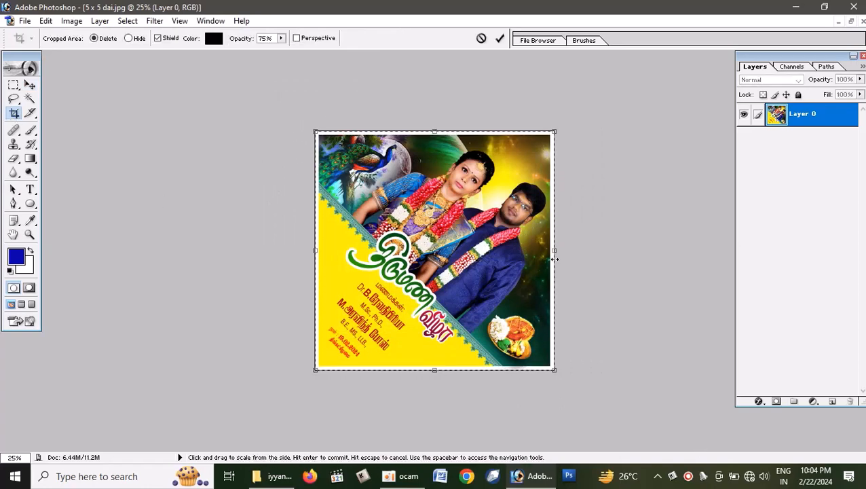
key(Return)
key(v)
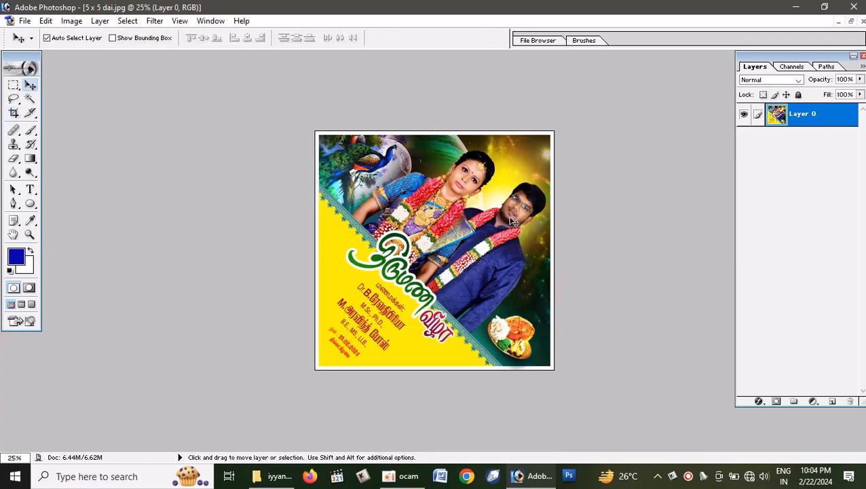
key(ctrl+0)
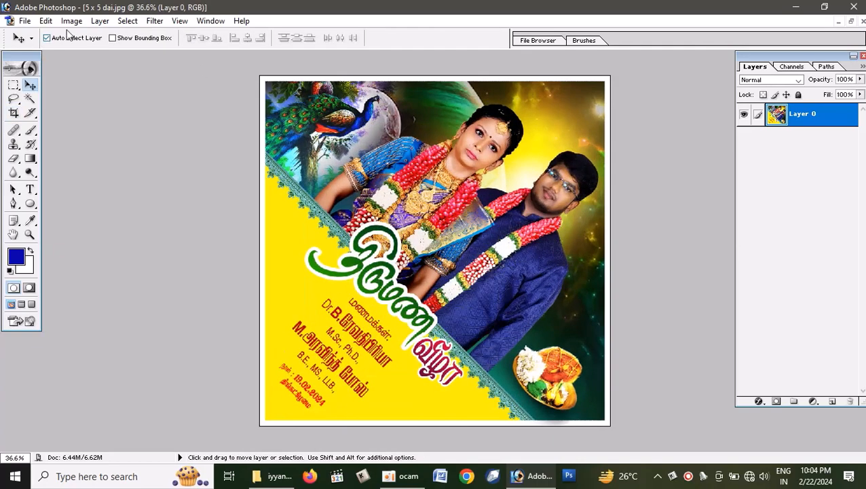
- Check the Image Size settings and convert the image to CMYK Color mode
click(72, 20)
click(99, 119)
click(534, 188)
click(72, 21)
mouse_move(91, 39)
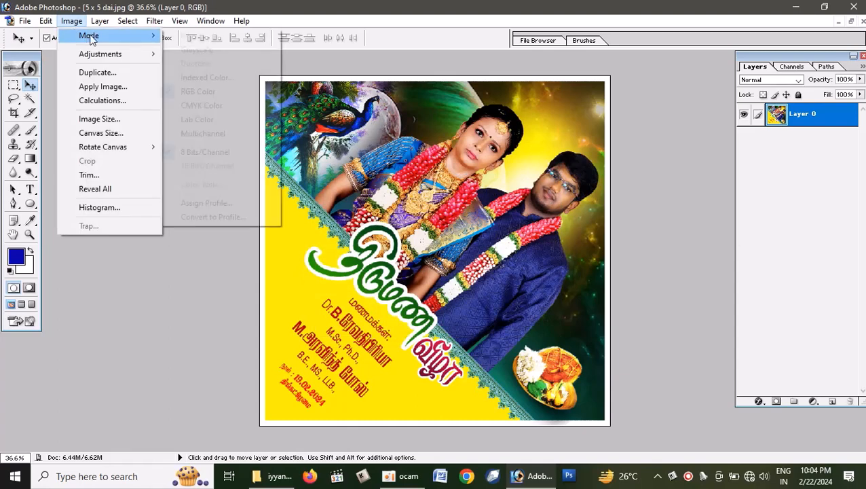
click(204, 106)
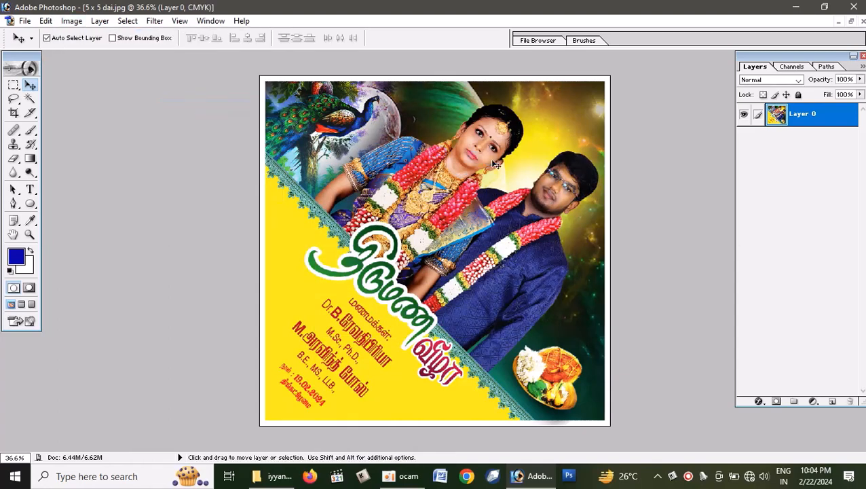
click(71, 20)
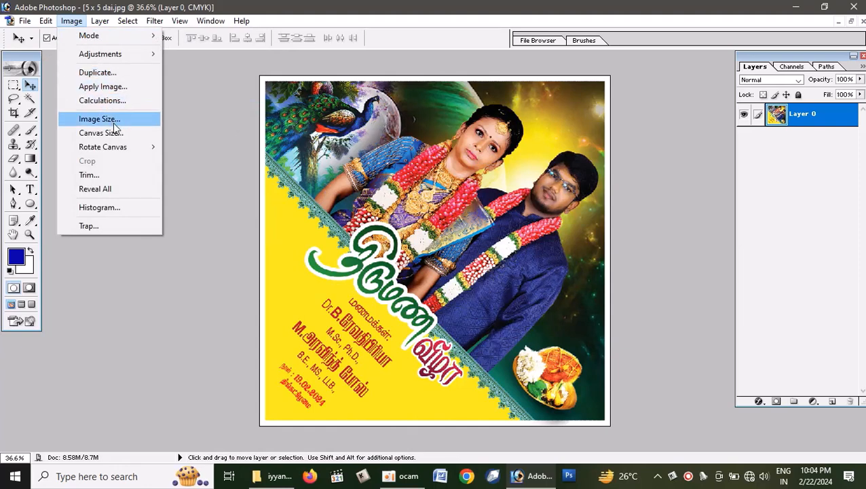
mouse_move(127, 57)
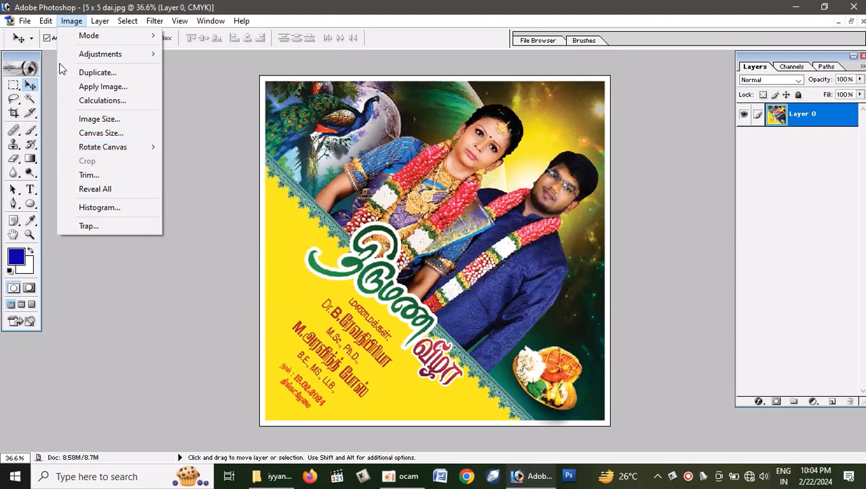
click(371, 247)
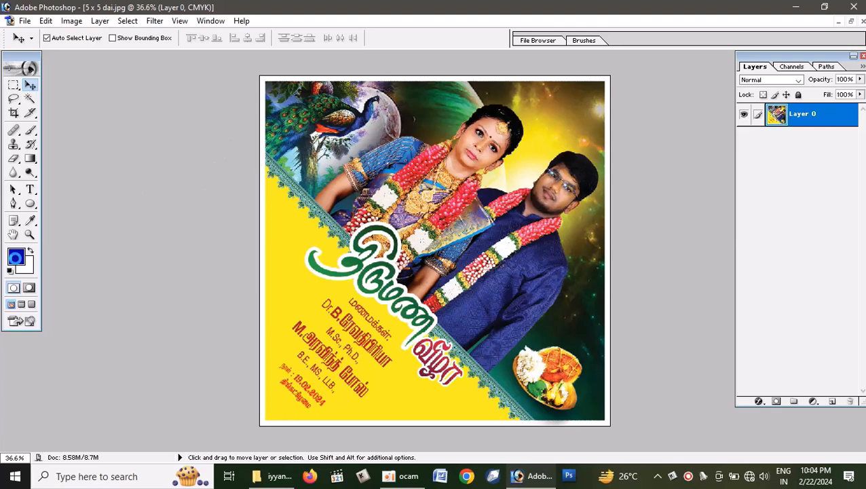
- Set the foreground colour to green with C 100, M 0, Y 100 and K 0 percent
click(16, 256)
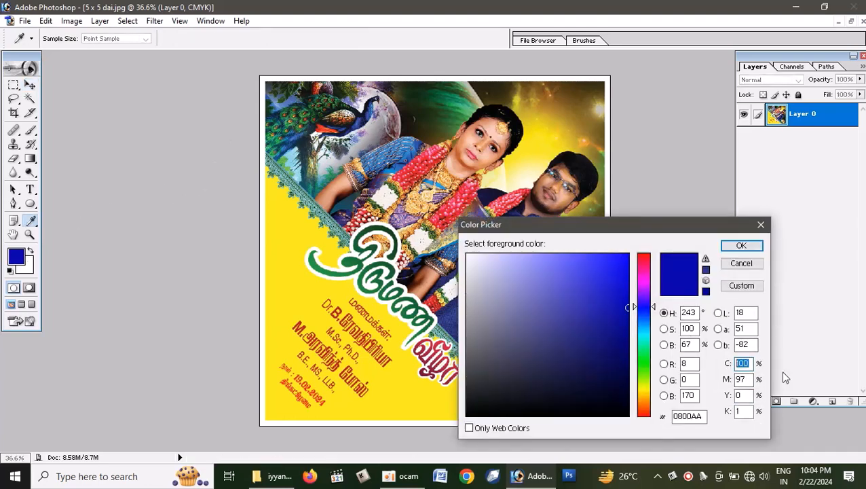
click(581, 322)
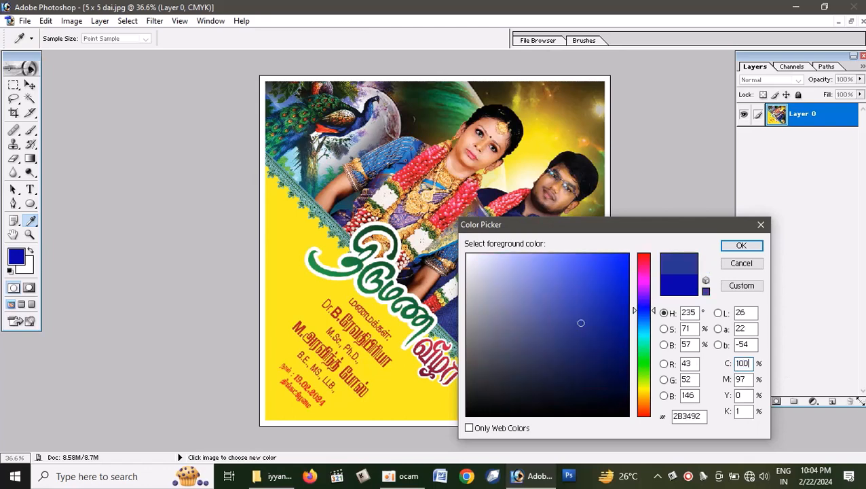
key(Tab)
text(0)
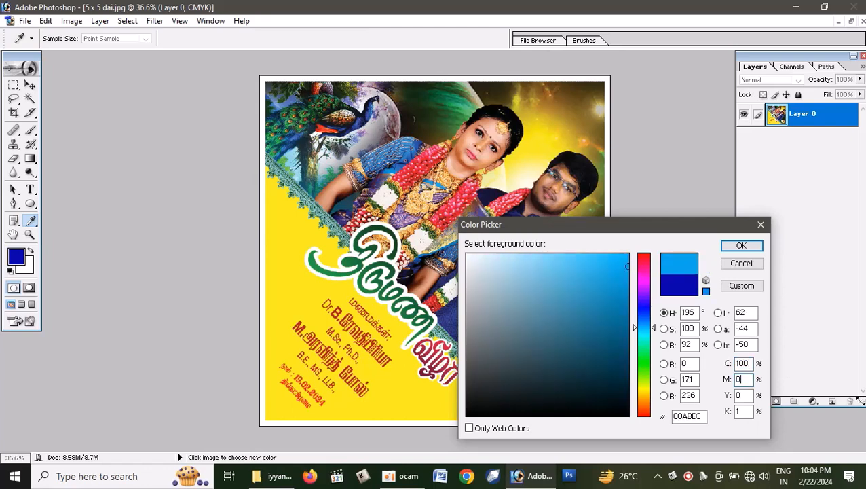
text(100)
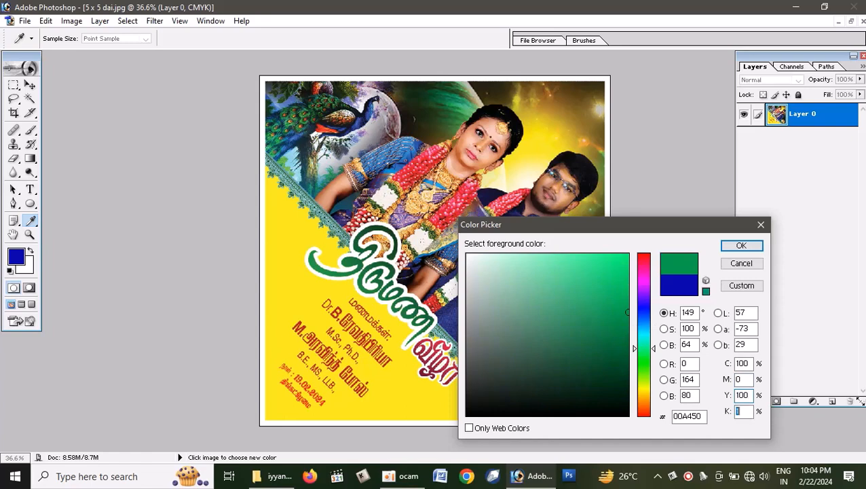
text(0)
key(Escape)
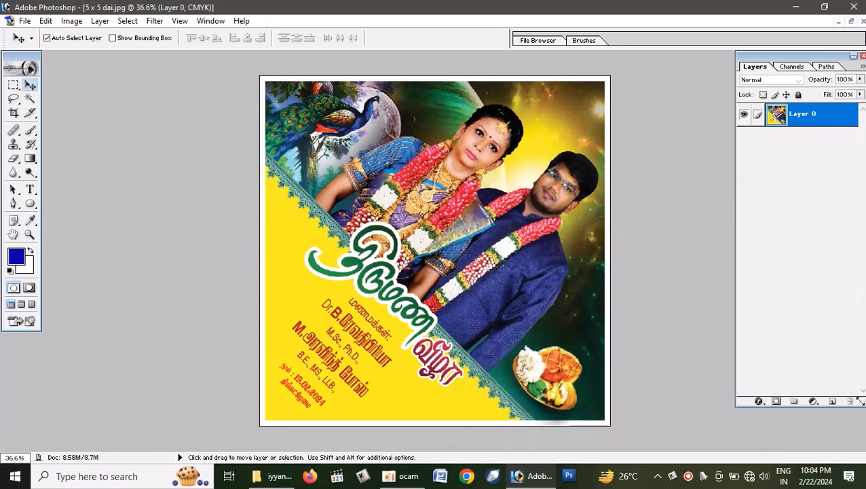
- Try filling Layer 0 with the green foreground colour, and undo the fill
key(alt+BackSpace)
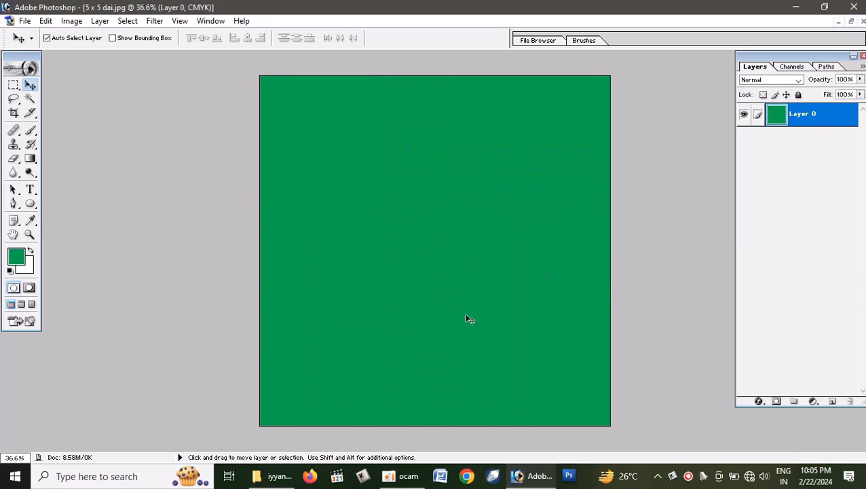
key(ctrl+alt+z)
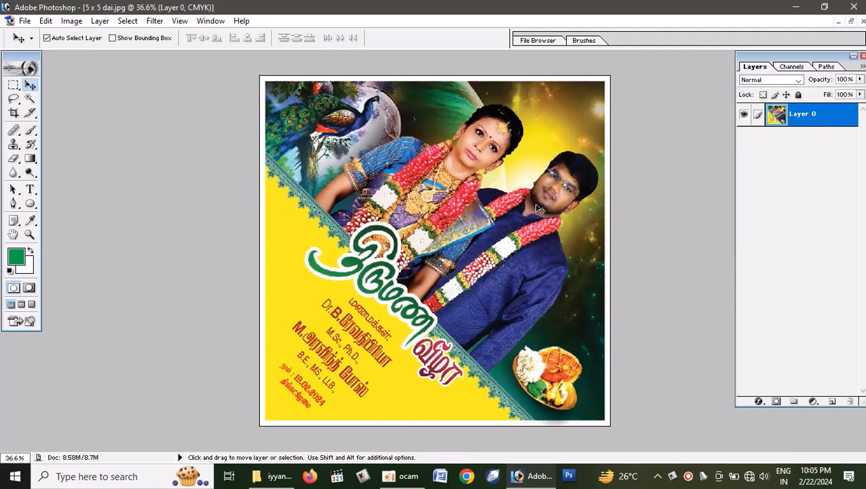
- Apply a Brightness/Contrast adjustment to Layer 0 with the contrast at +9
scroll(501, 198, up, 1)
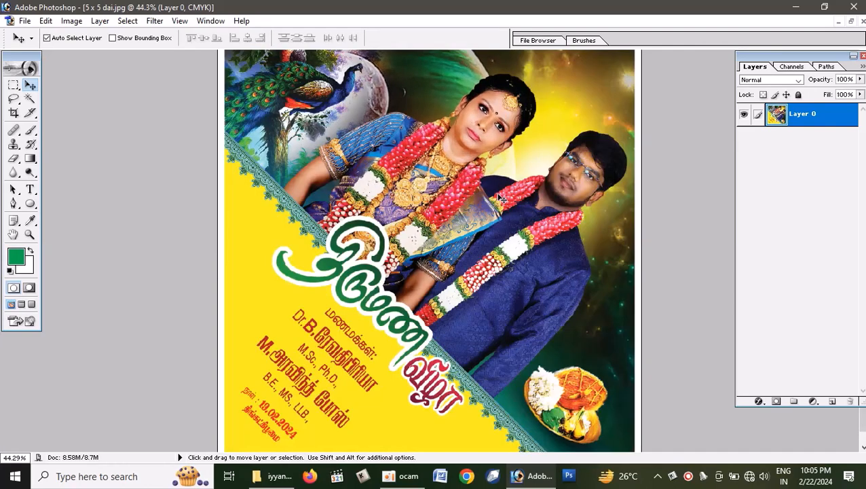
scroll(501, 197, up, 1)
scroll(506, 198, up, 1)
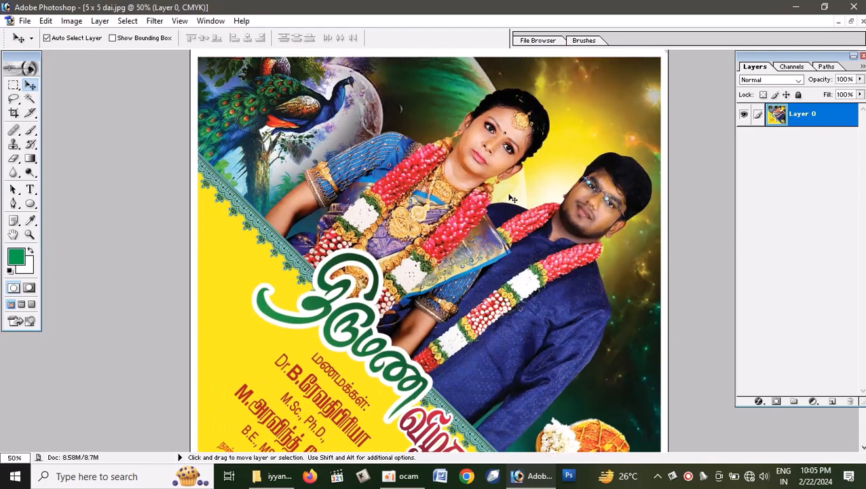
click(72, 21)
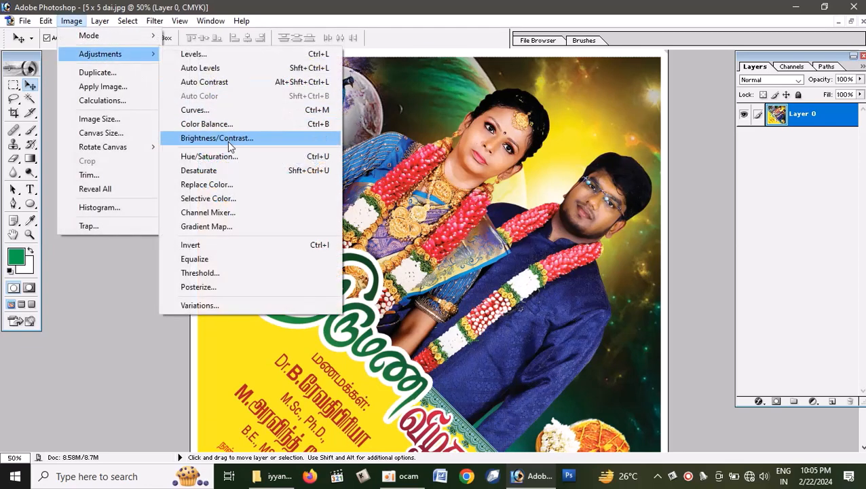
click(229, 142)
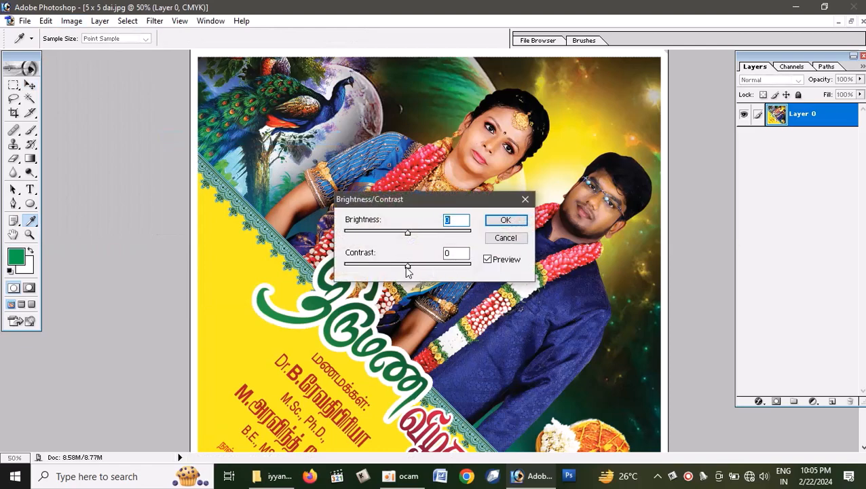
drag(408, 270, 414, 270)
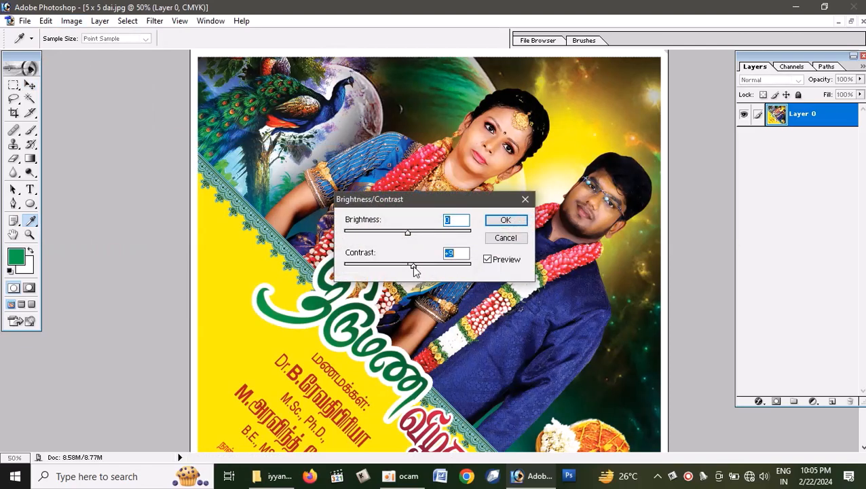
key(Return)
key(v)
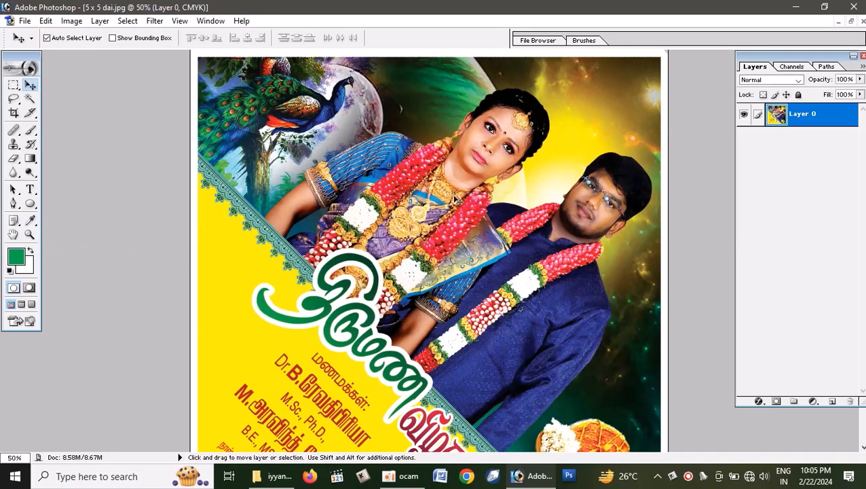
- Lower the Cyan channel's darker tones with a Curves point at input 76% and output 72%
key(ctrl+0)
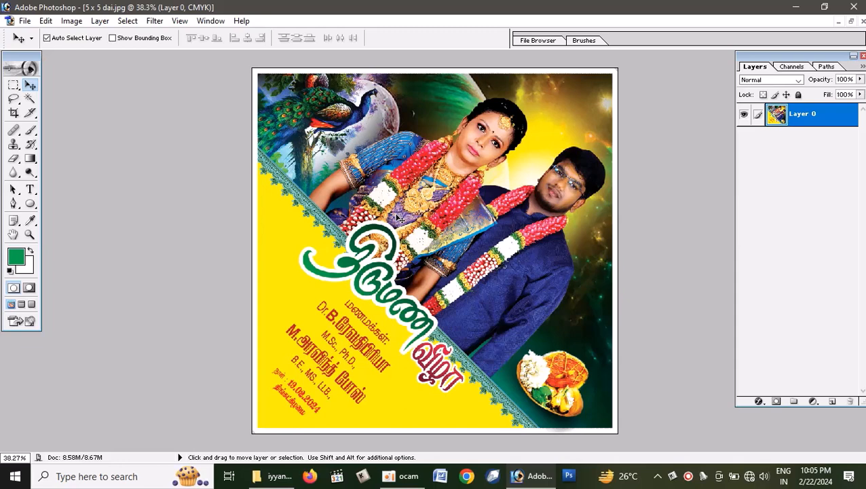
key(ctrl+1)
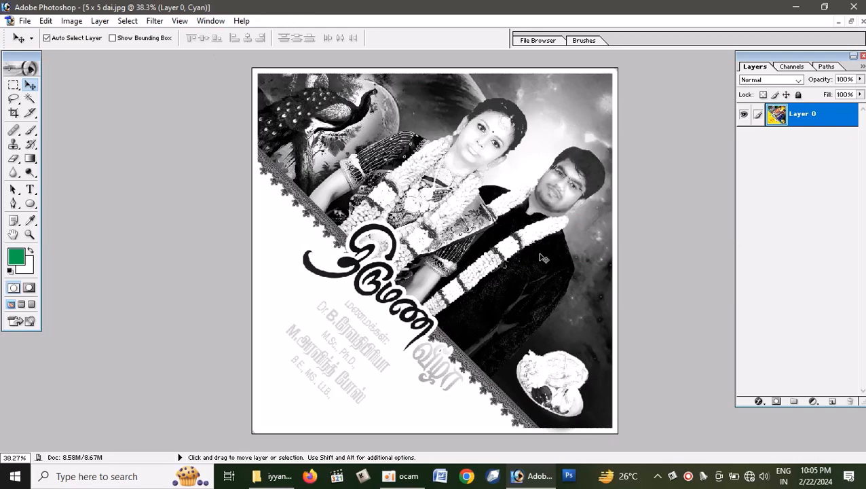
key(ctrl+m)
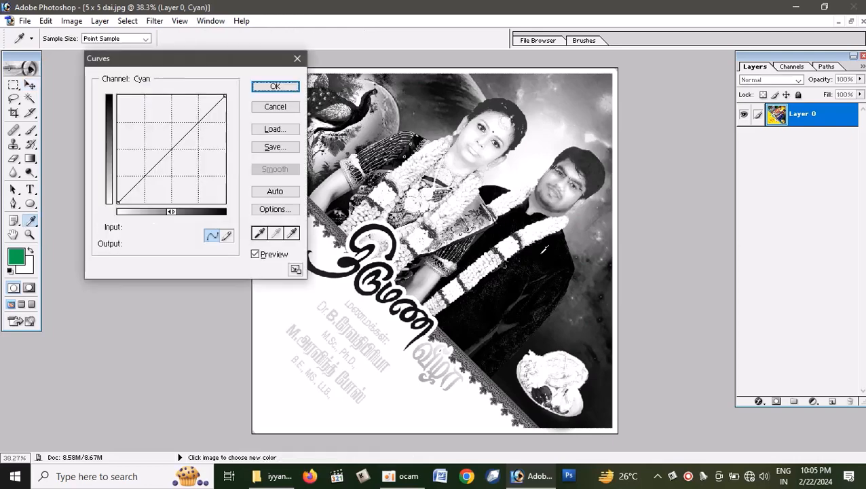
click(198, 124)
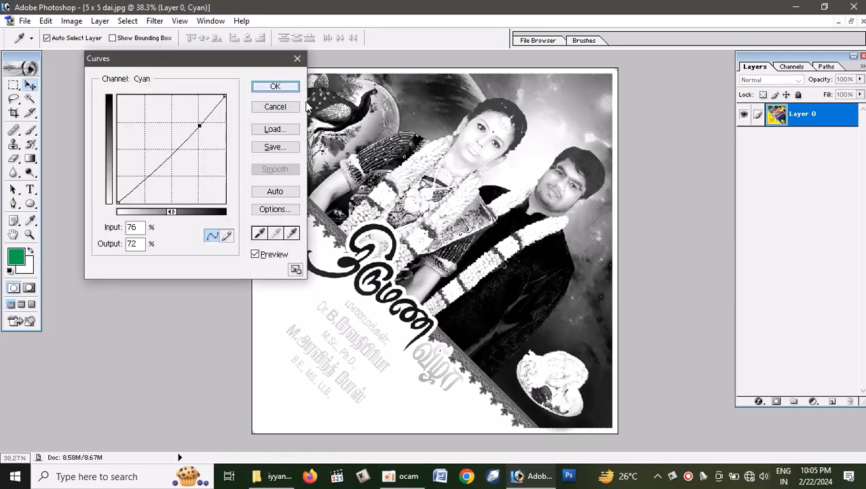
key(Return)
- Lower the Magenta channel's darker tones with a Curves point at input 78% and output 72%
key(ctrl+2)
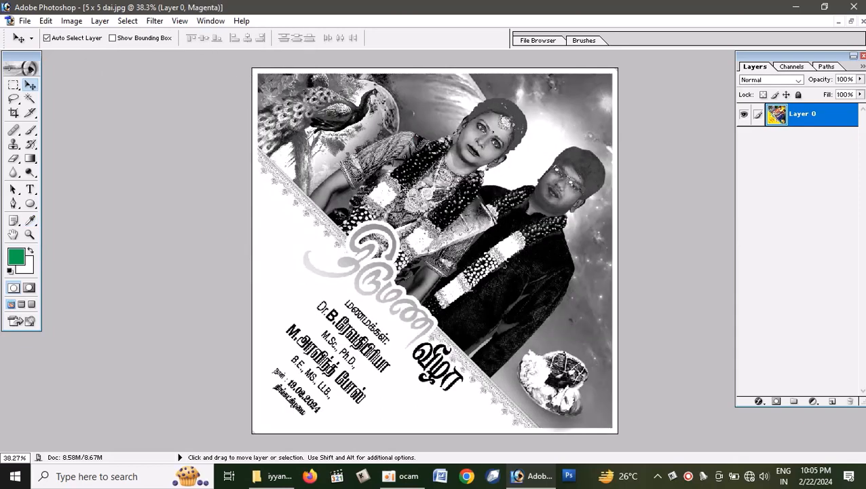
key(ctrl+m)
click(199, 123)
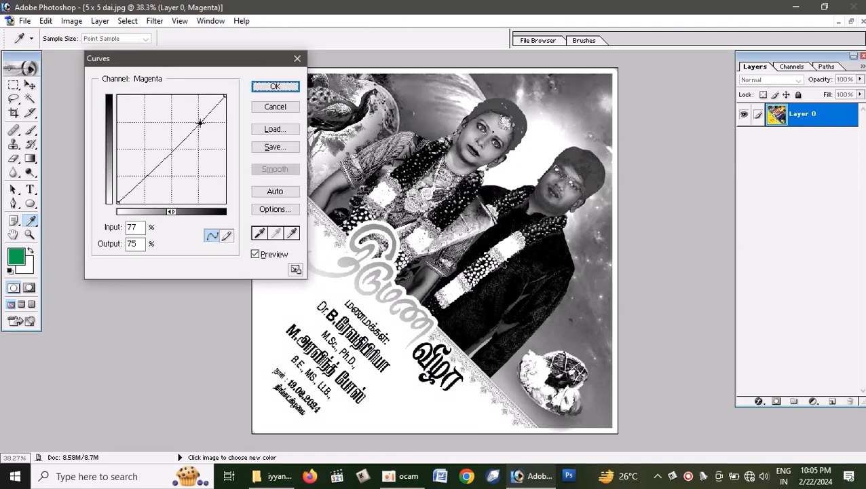
drag(199, 123, 201, 125)
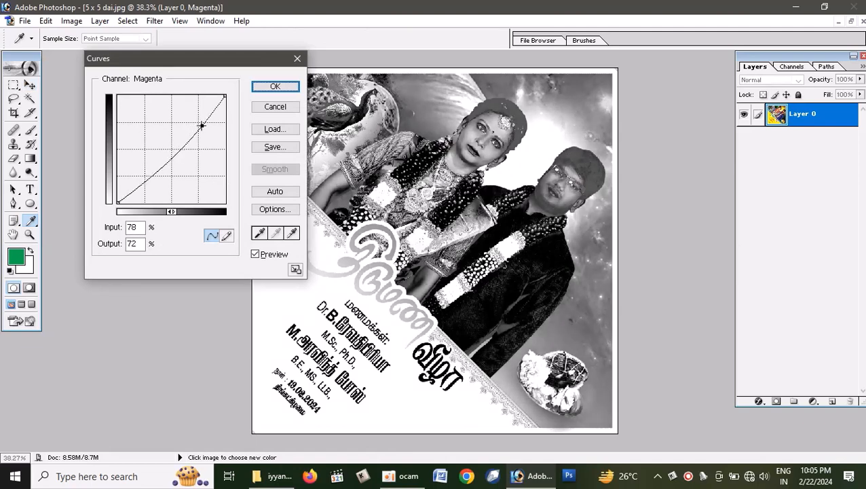
click(277, 87)
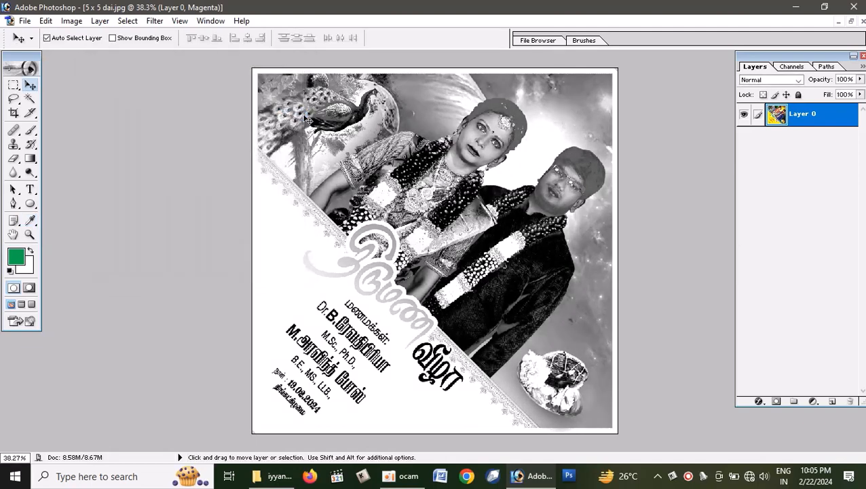
- Slightly lower the Yellow channel's darker tones with one Curves point near the three-quarter tones
key(ctrl+3)
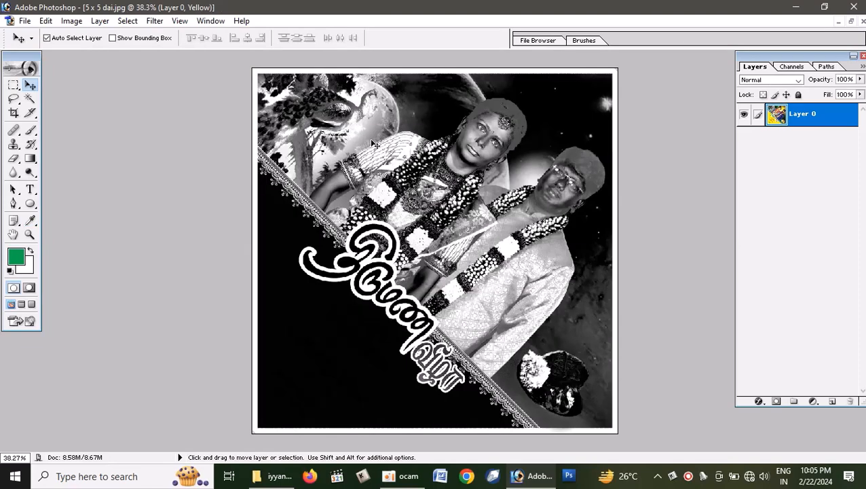
key(ctrl+m)
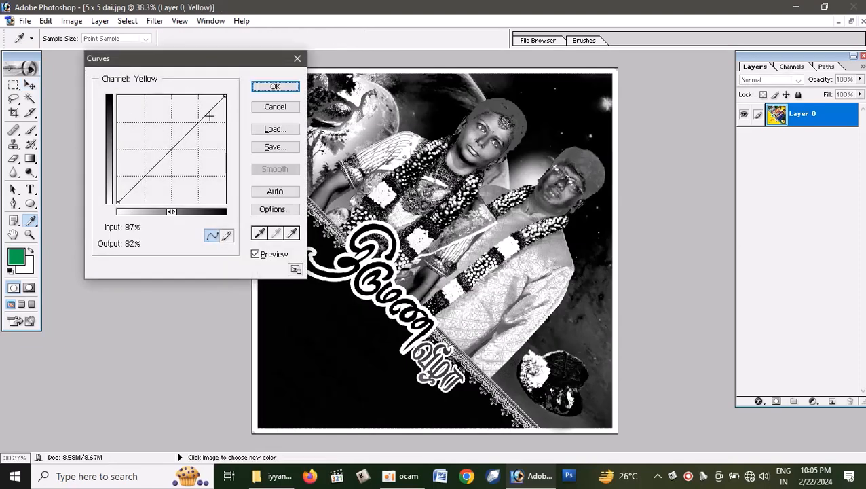
drag(201, 120, 202, 126)
key(Return)
key(v)
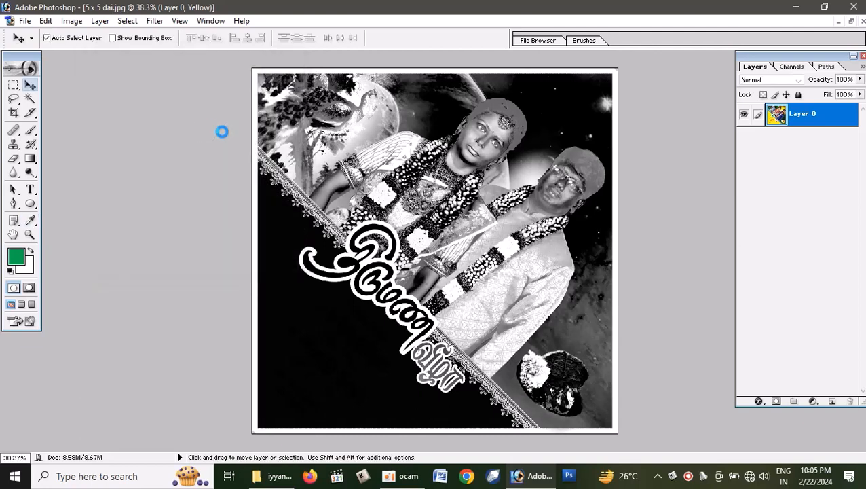
- Lower the Black channel with a Curves point at input 78% and output 73%, and return to the composite CMYK view
key(ctrl+4)
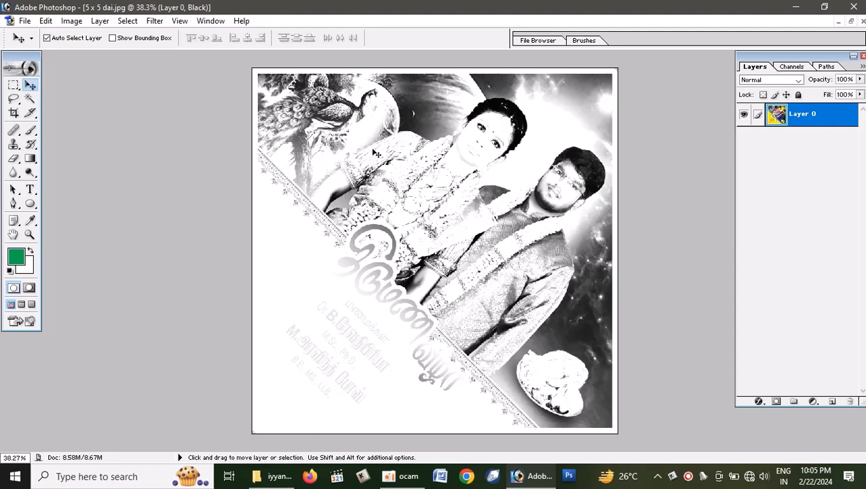
key(ctrl+m)
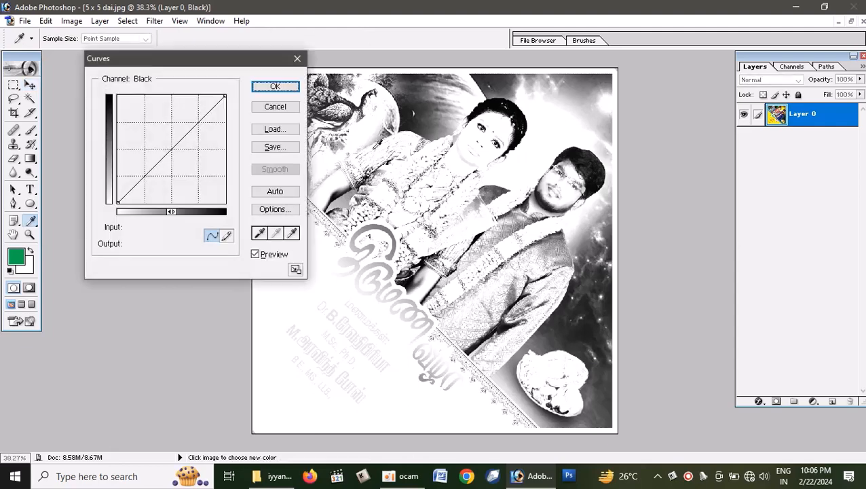
drag(200, 123, 201, 125)
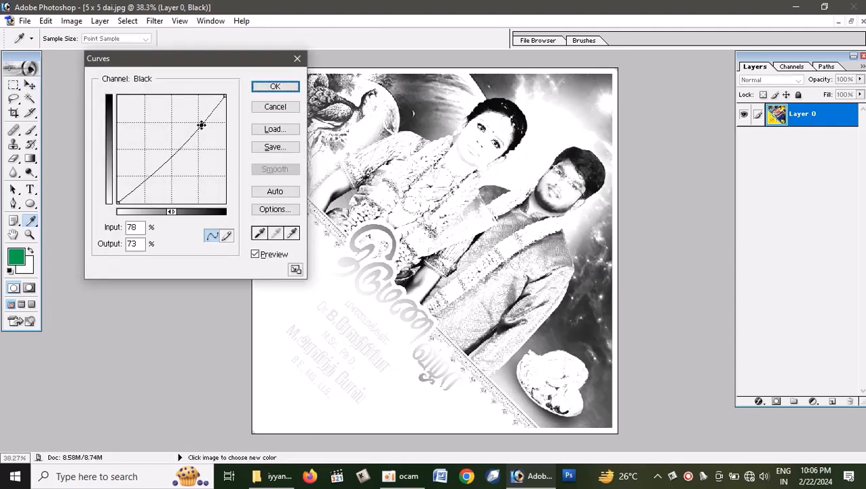
click(275, 87)
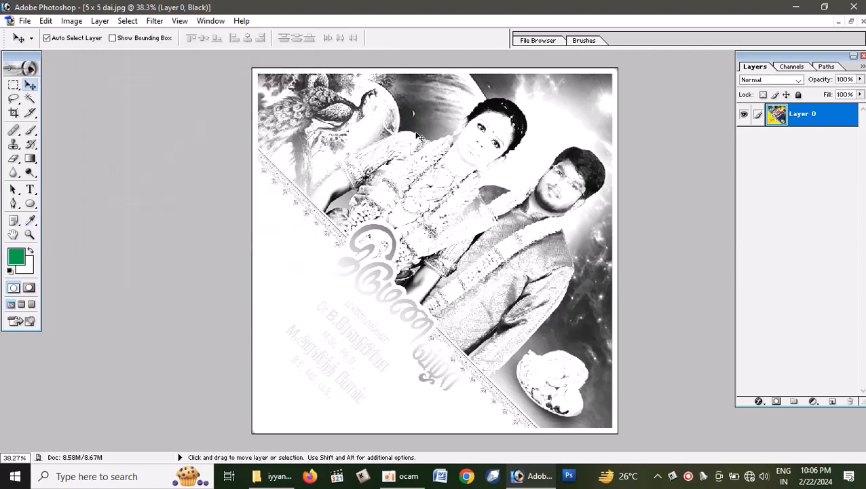
key(ctrl+grave)
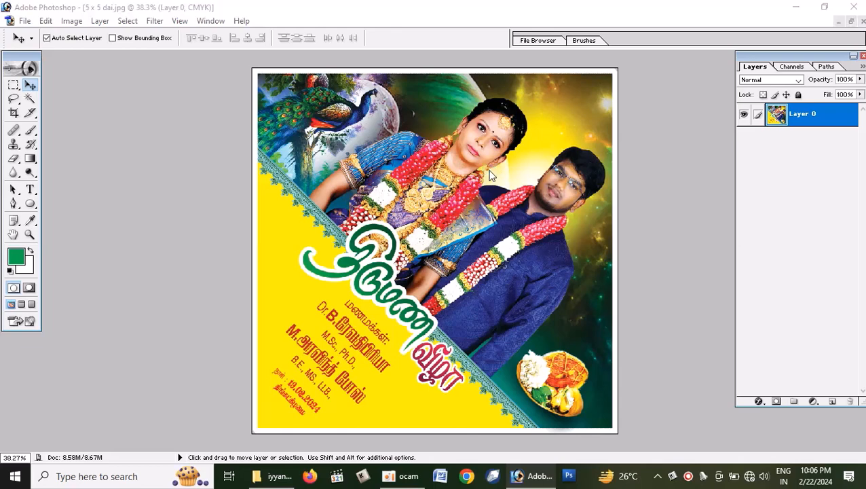
- Save a JPEG copy named 5 x 5 dai copy.jpg on the Desktop, and close the original without saving its changes
key(ctrl+shift+s)
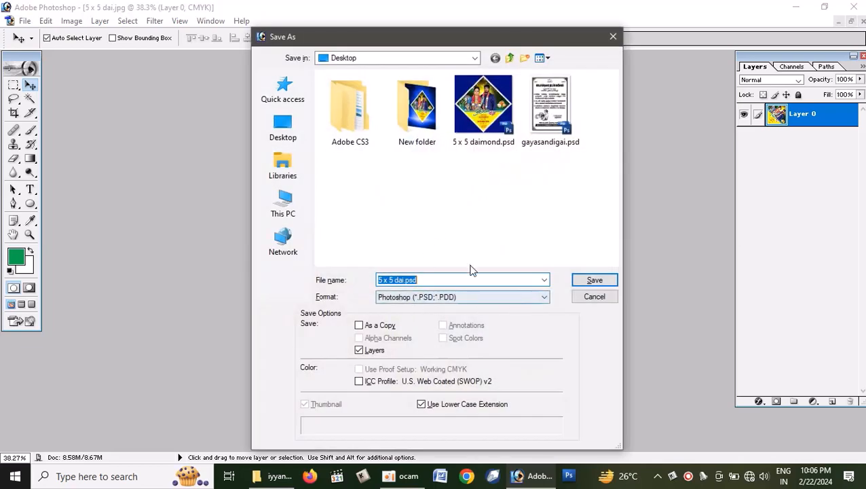
click(544, 296)
click(453, 342)
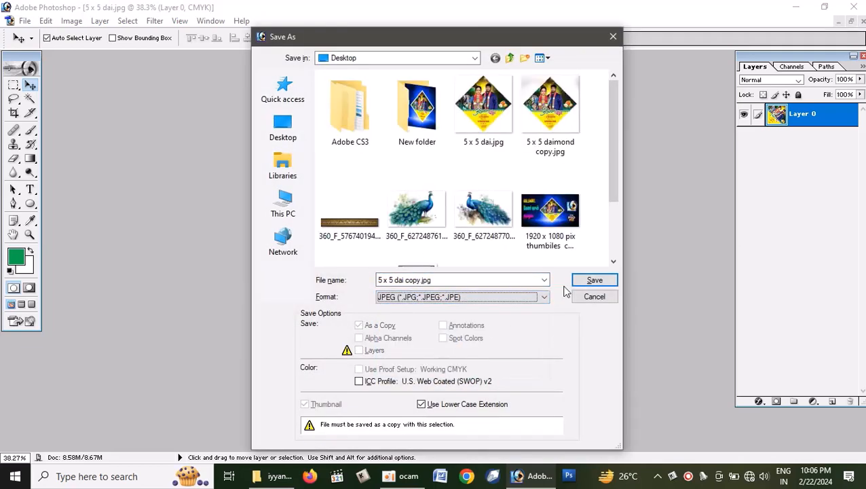
click(591, 280)
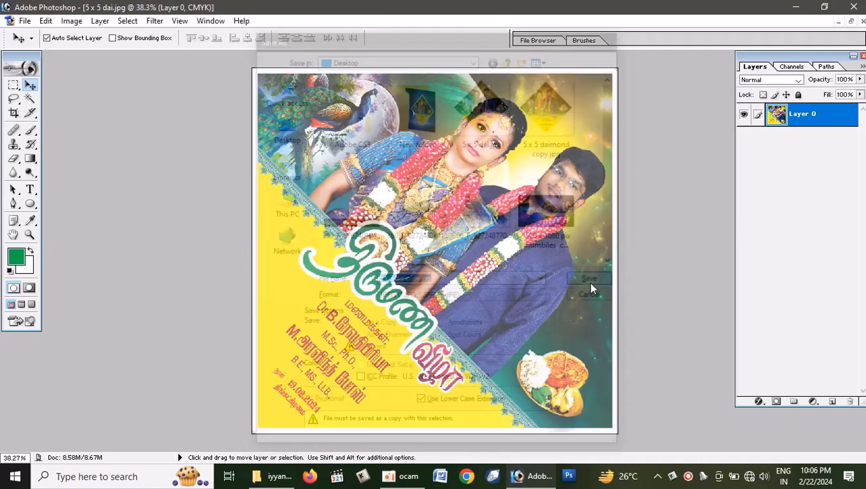
click(524, 145)
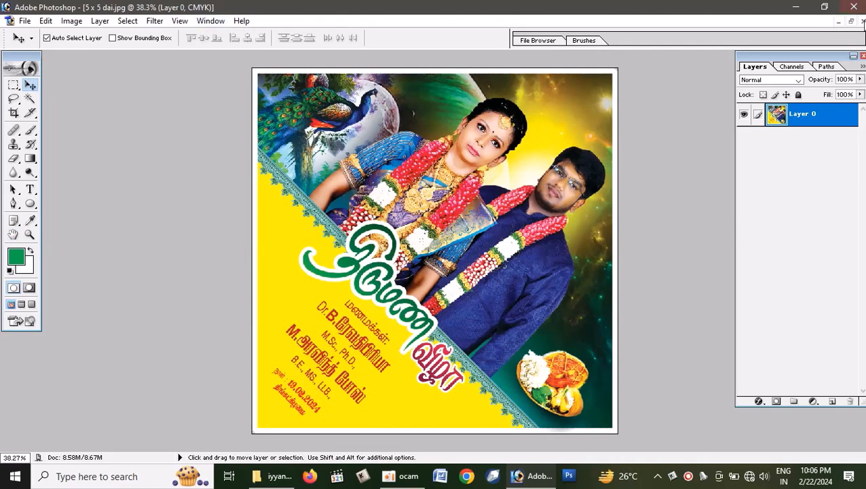
click(863, 22)
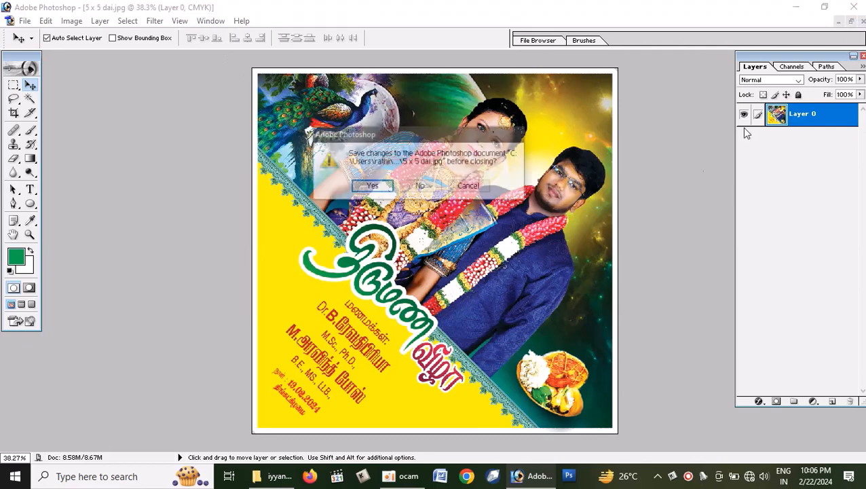
click(416, 189)
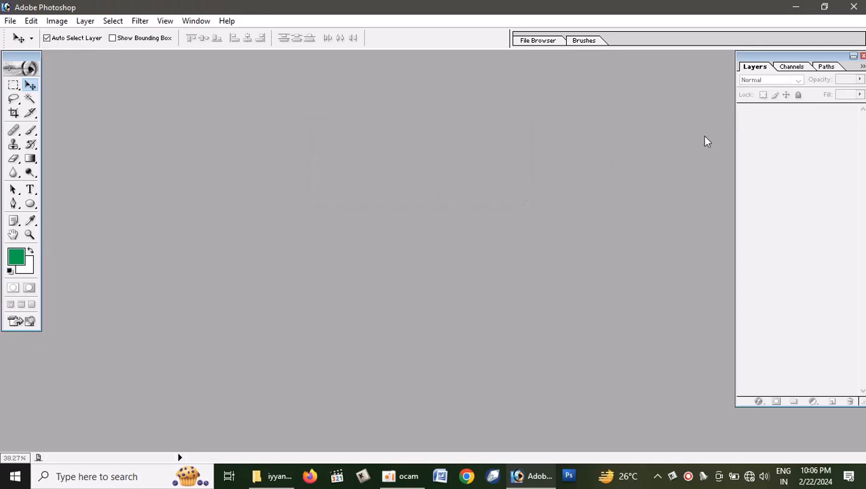
- View 5 x 5 daimond.psd from the desktop in the quick viewer and close the preview
click(796, 7)
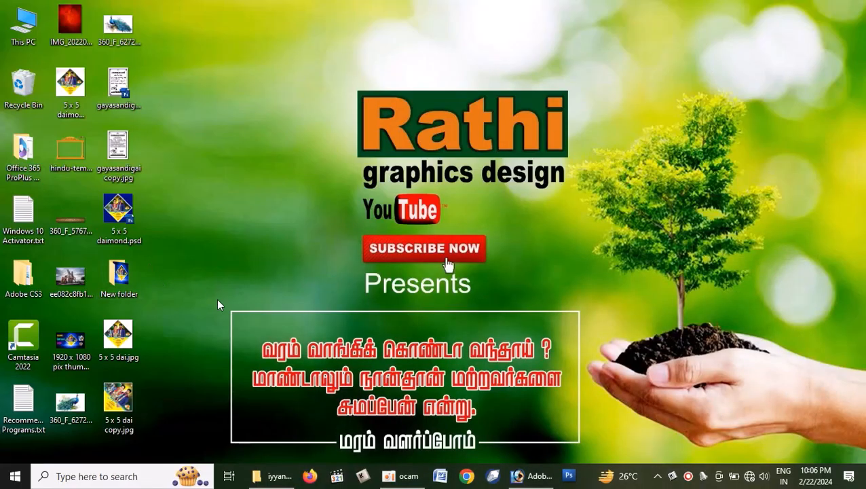
double_click(119, 211)
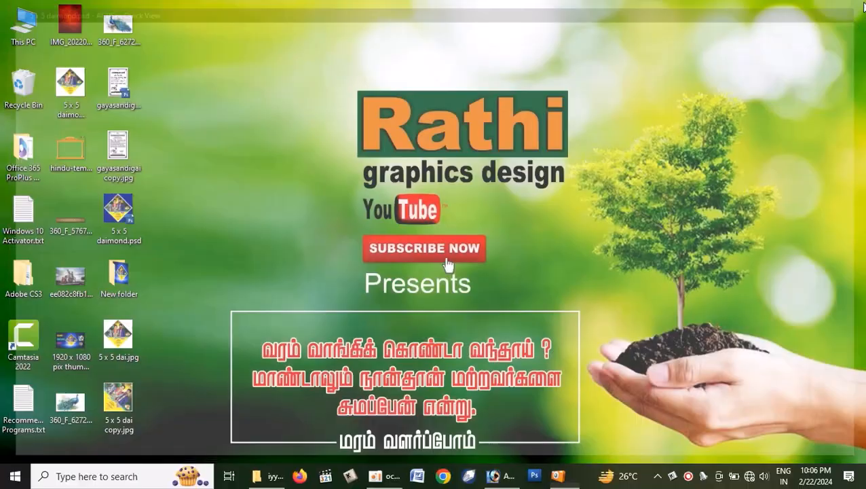
click(854, 7)
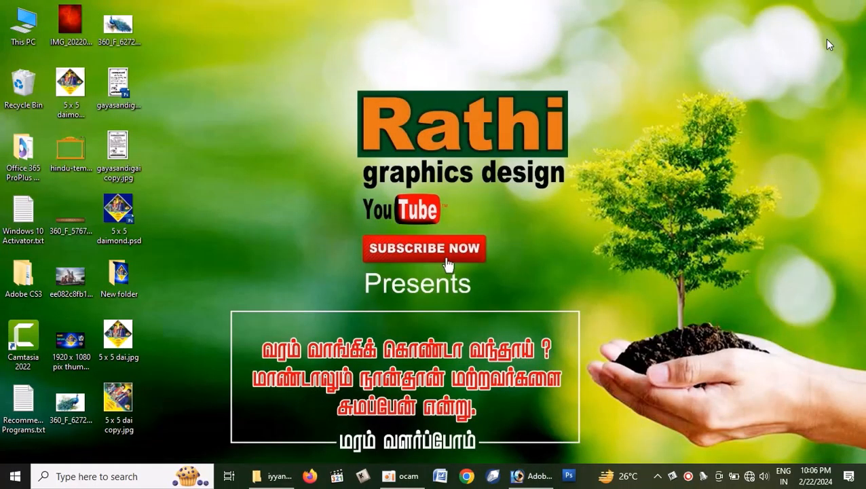